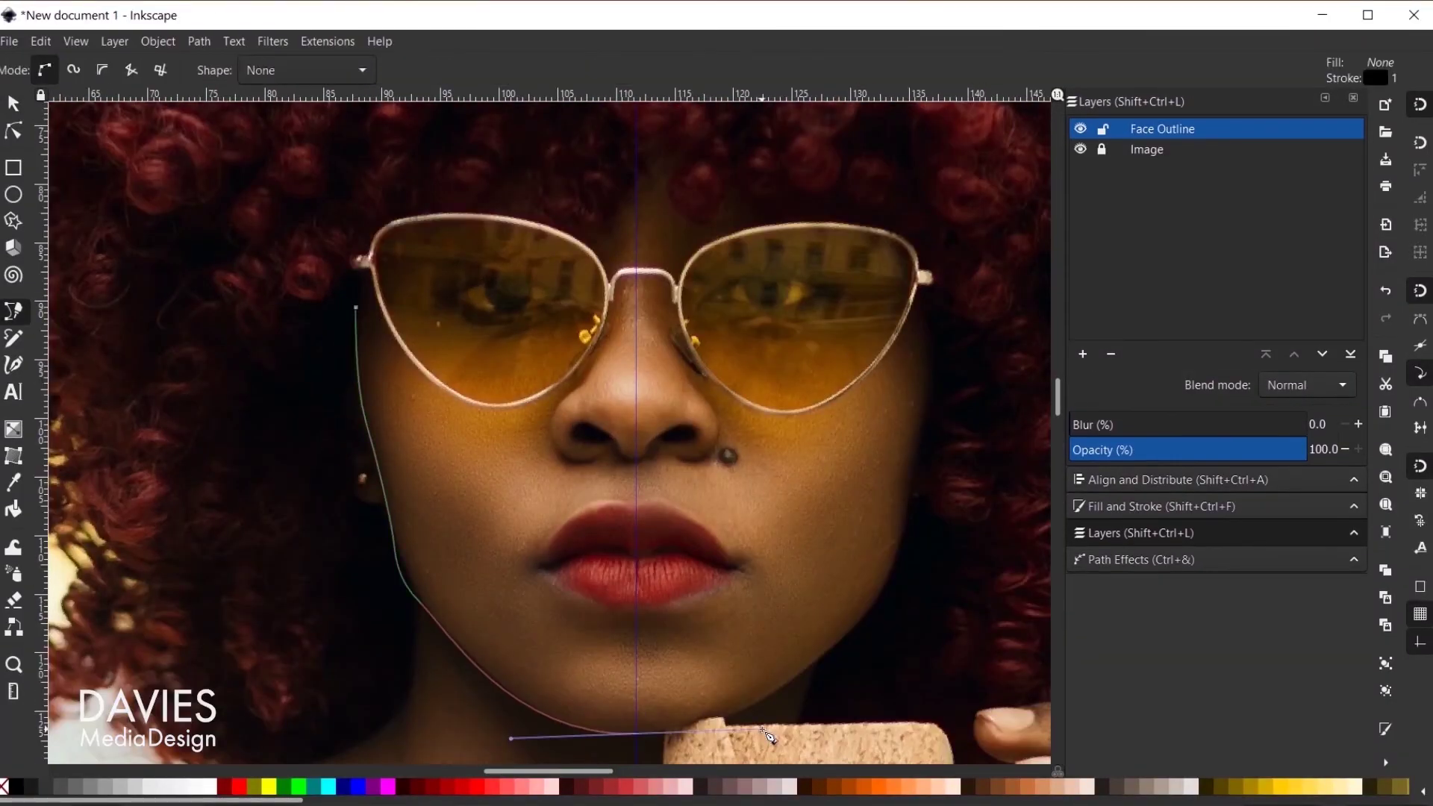
Step: Finish drawing the lip outline on the traced face
scroll(643, 518, down, 2)
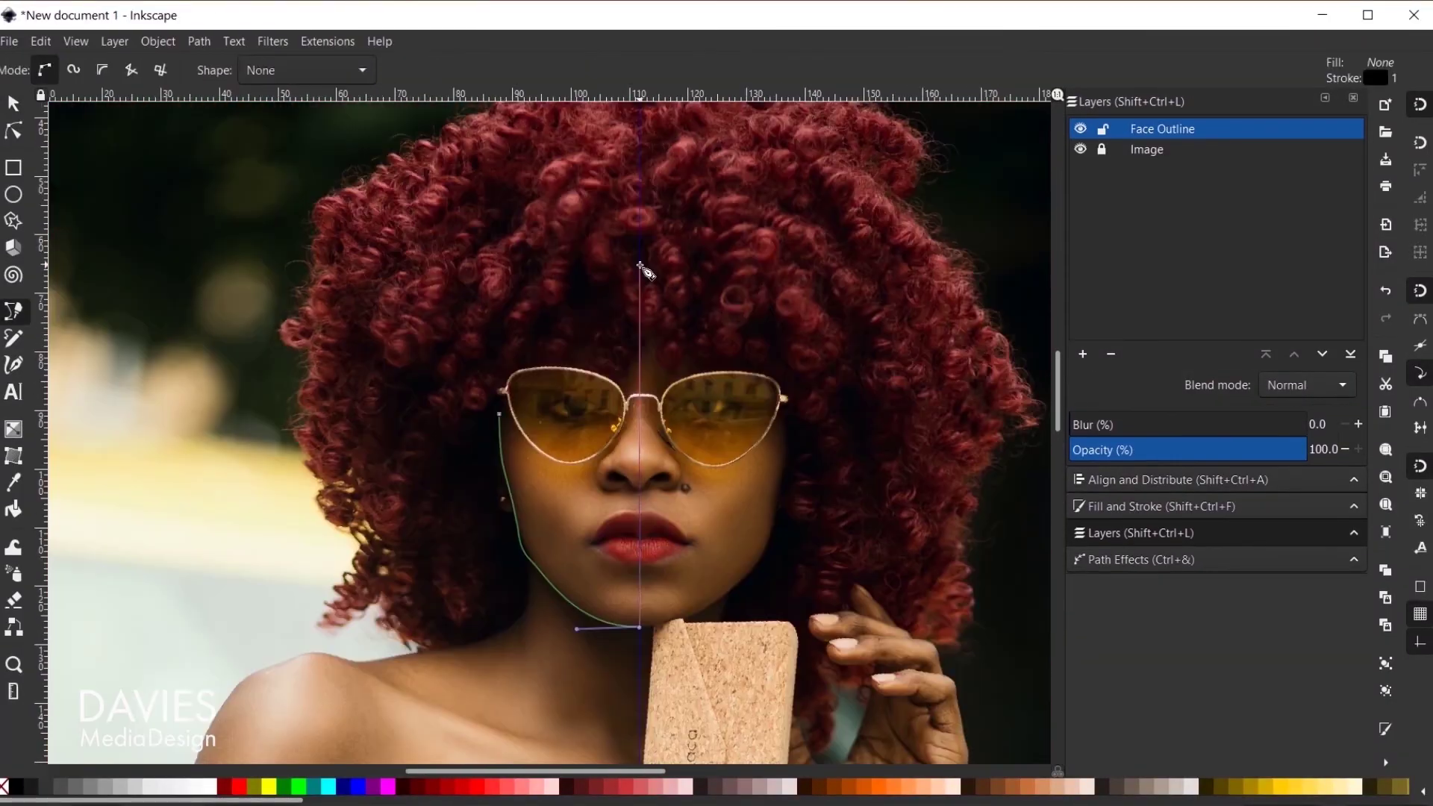
scroll(513, 563, up, 5)
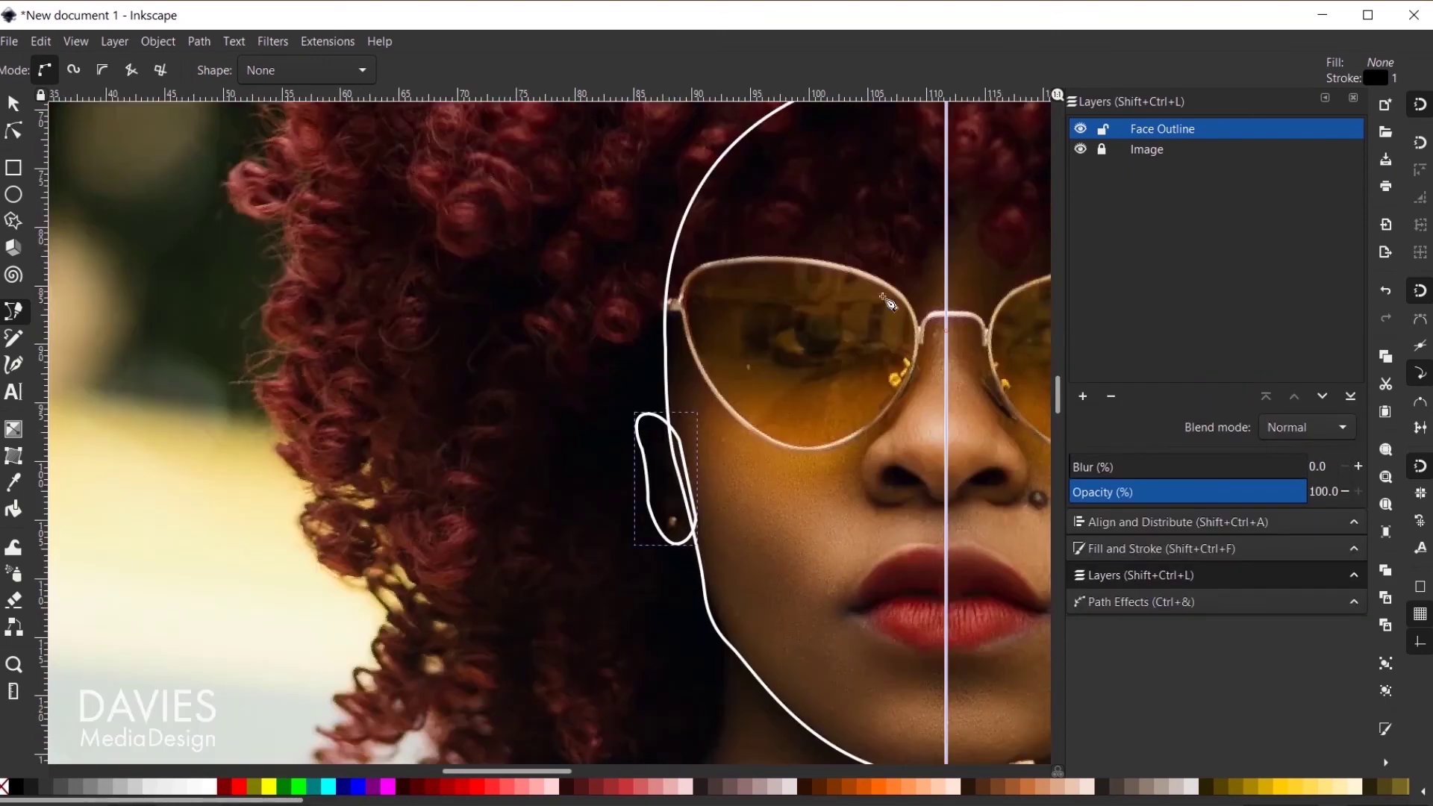
scroll(758, 528, up, 5)
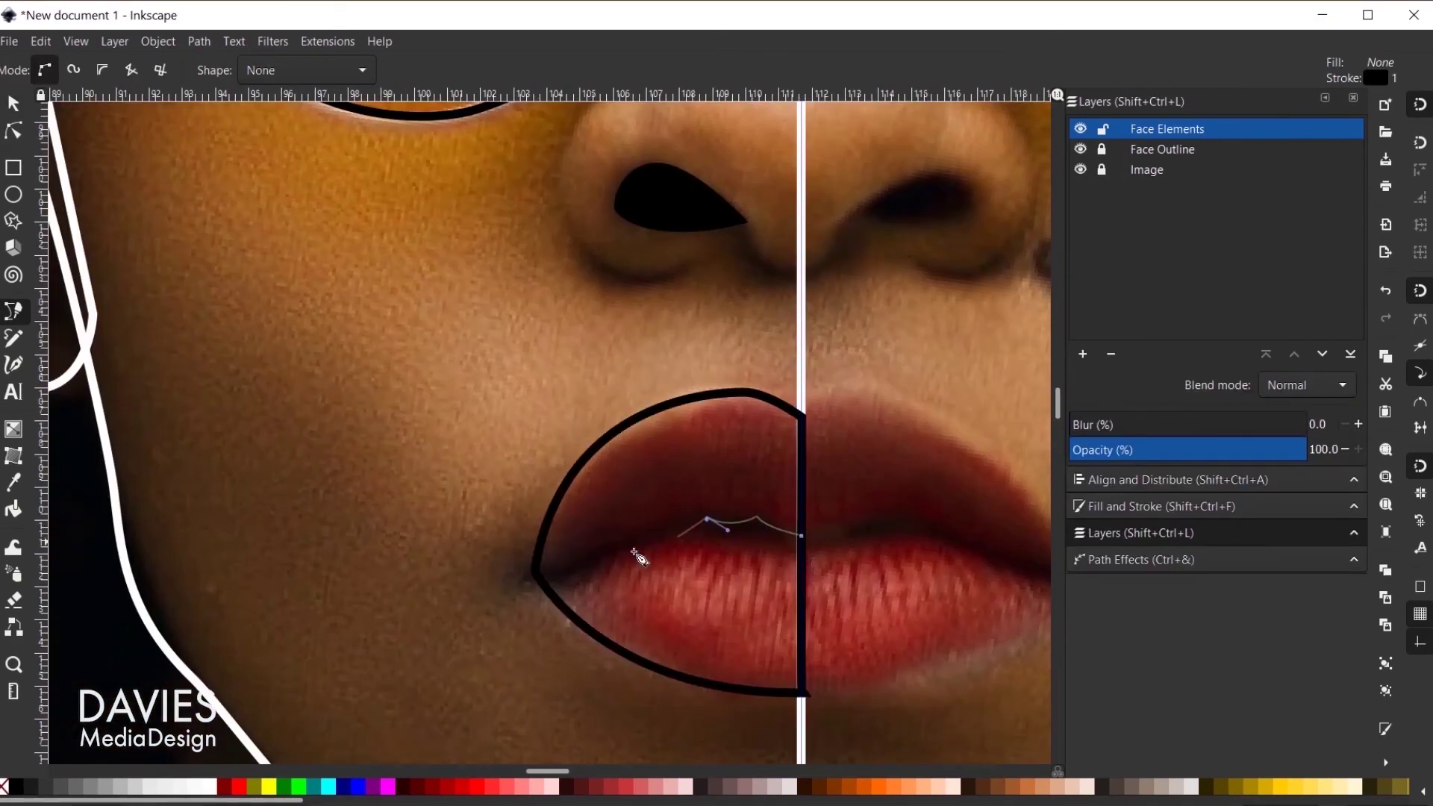
key(5)
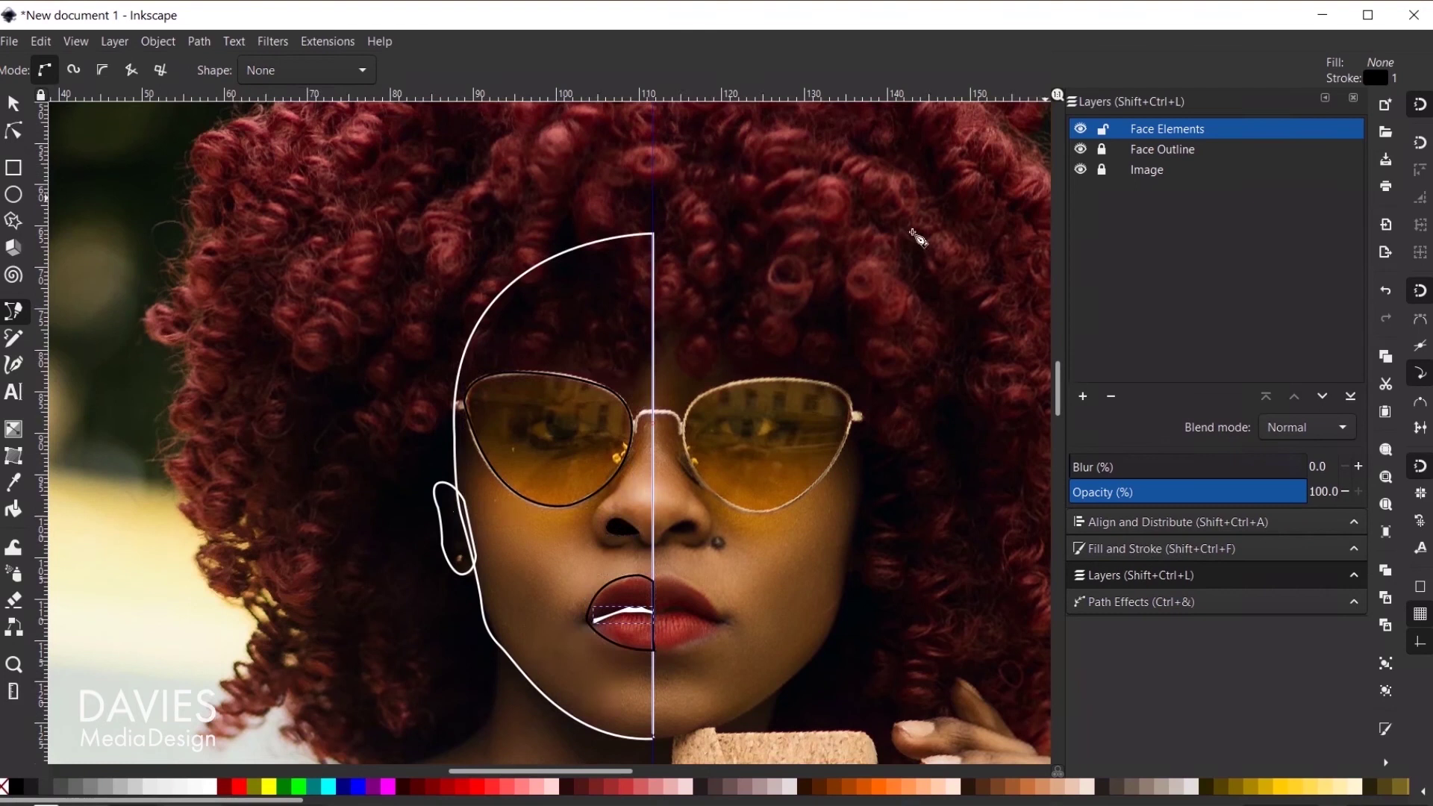
Step: Select the whole Face Outline group
key(s)
scroll(714, 475, up, 8)
click(713, 476)
scroll(713, 475, down, 8)
scroll(583, 421, up, 2)
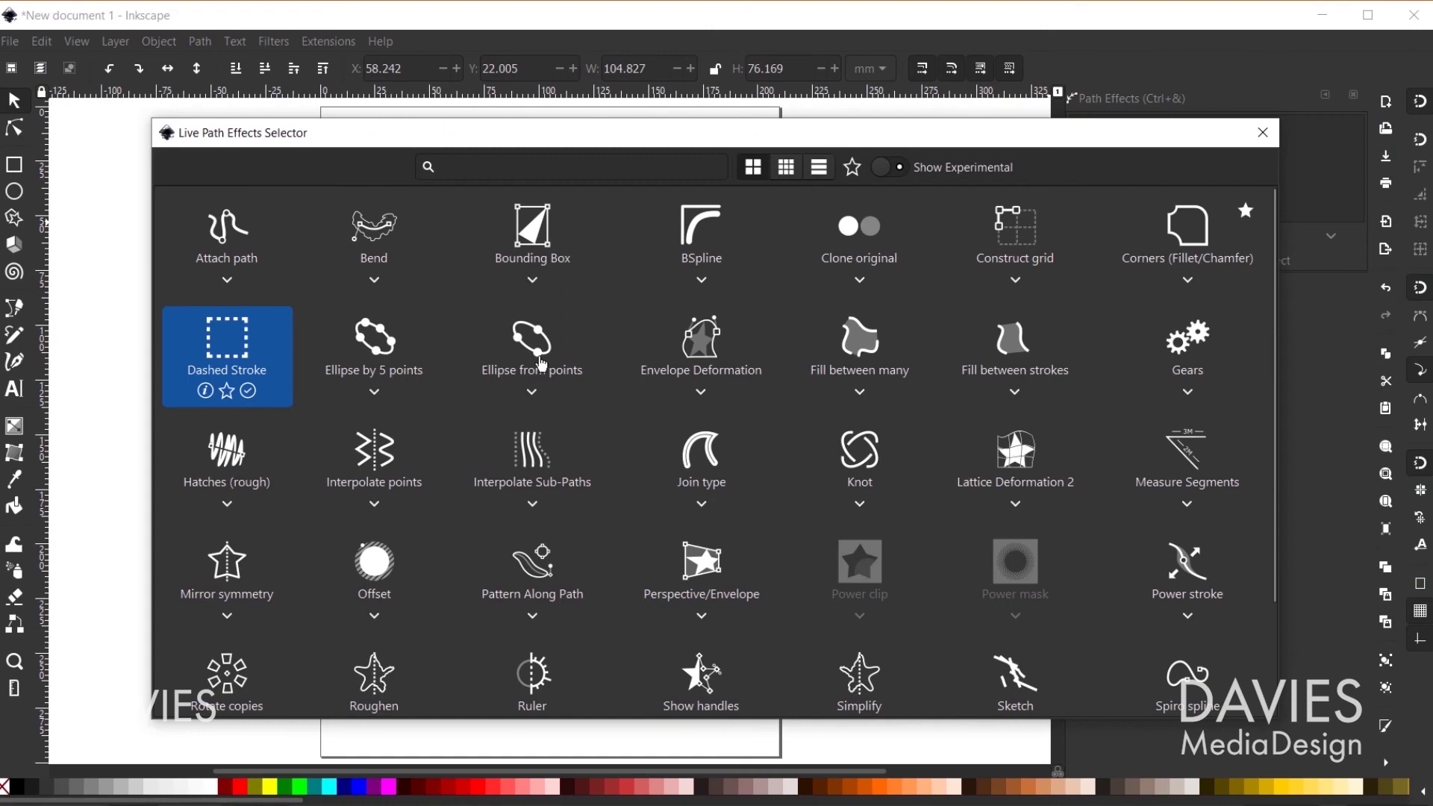
Step: Apply the Ellipse from points path effect to the dashed circle
click(541, 364)
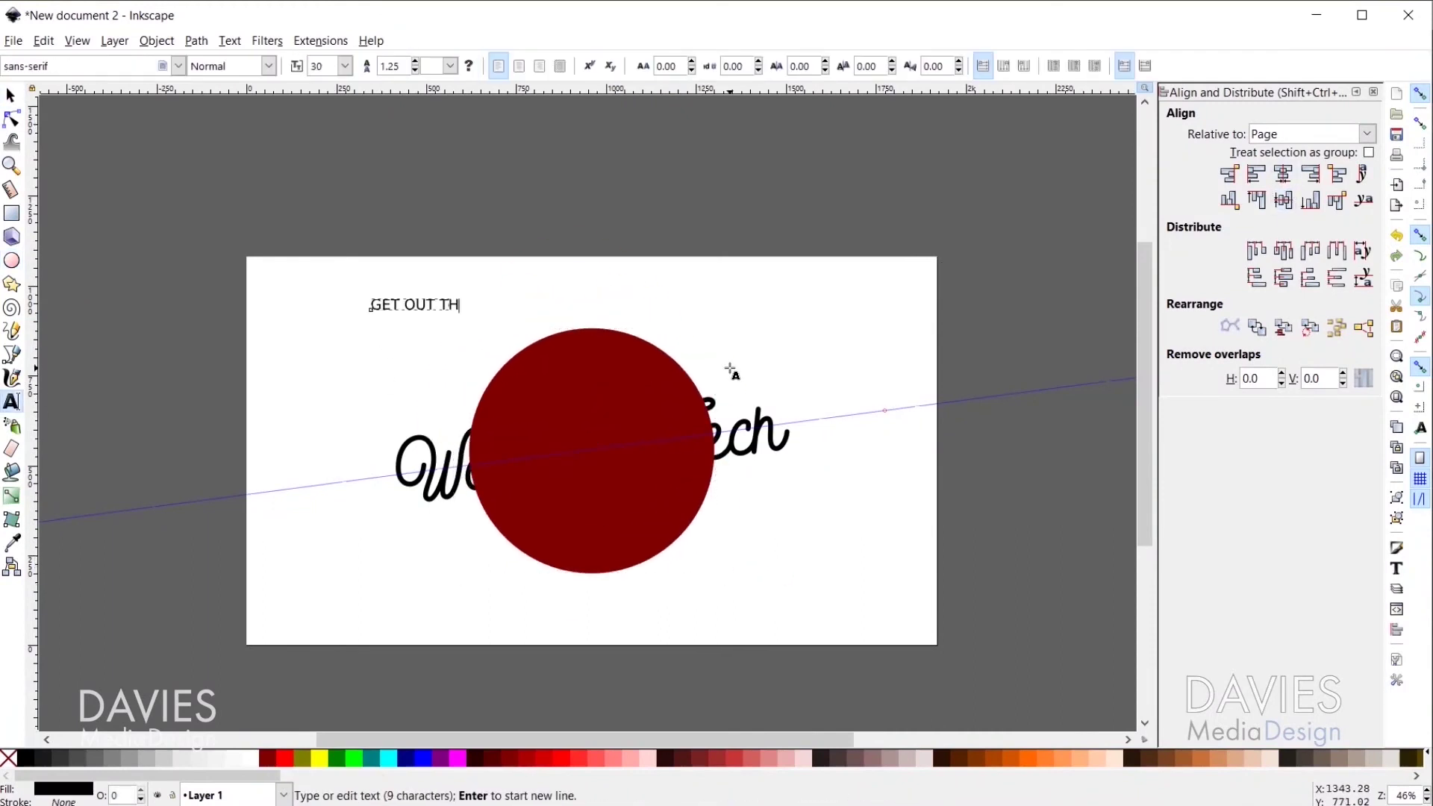
Step: Finish the GET OUT THERE text and rotate it with the circle so it sits on top
text(ERE)
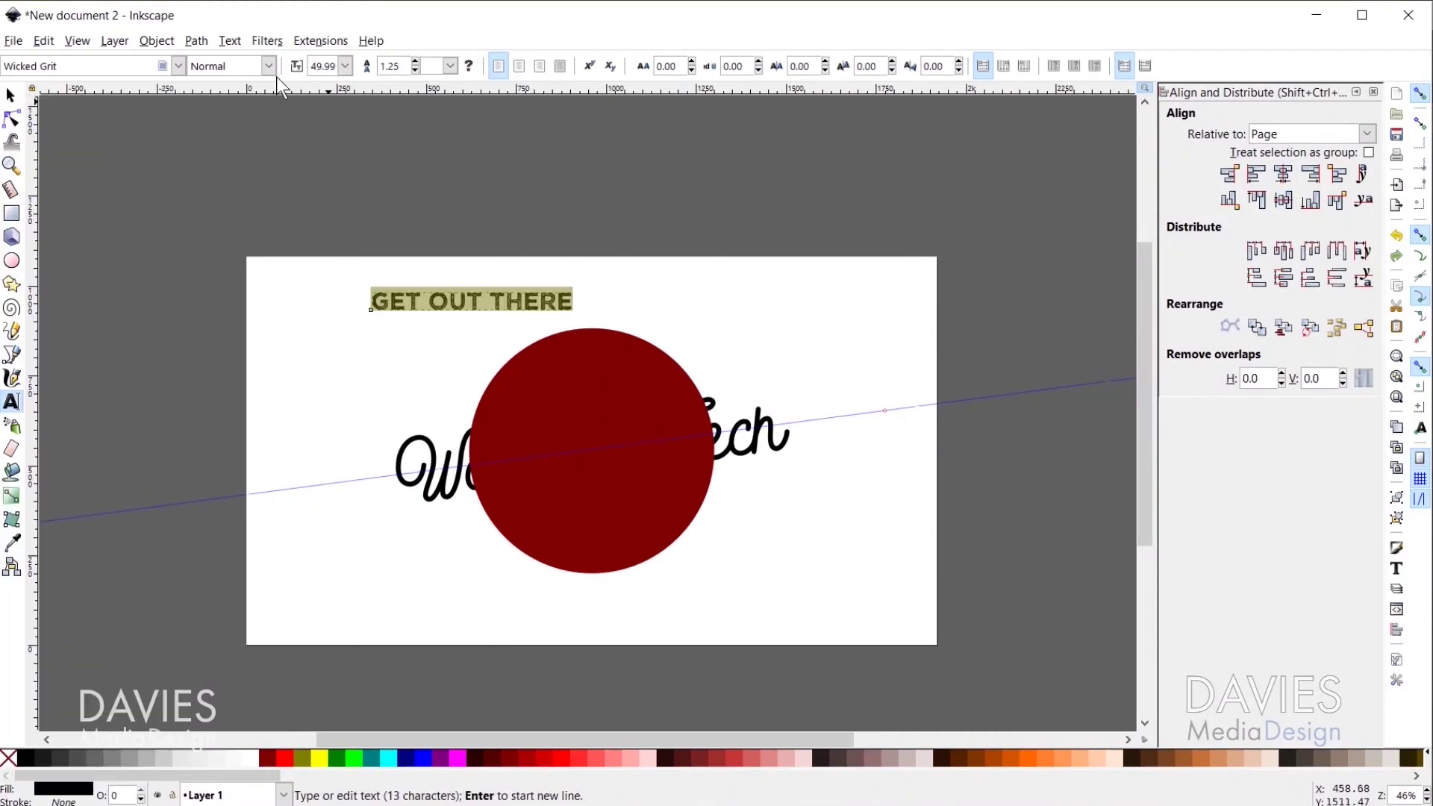
key(F1)
shift+click(573, 384)
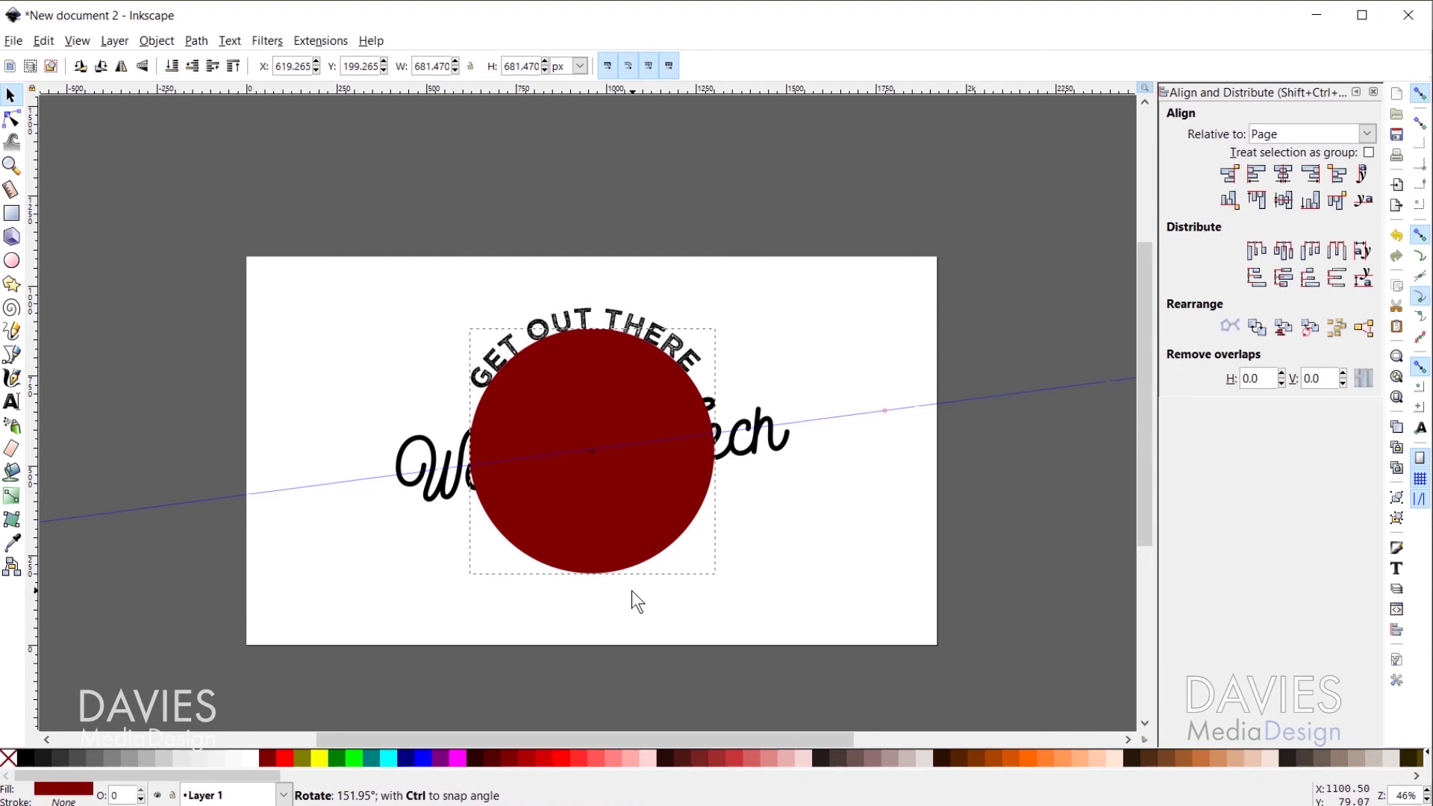
drag(631, 595, 631, 596)
Step: Set GET BACK HERE in Wicked Grit font, enlarge the circle, and put the text on its path
text(GET A)
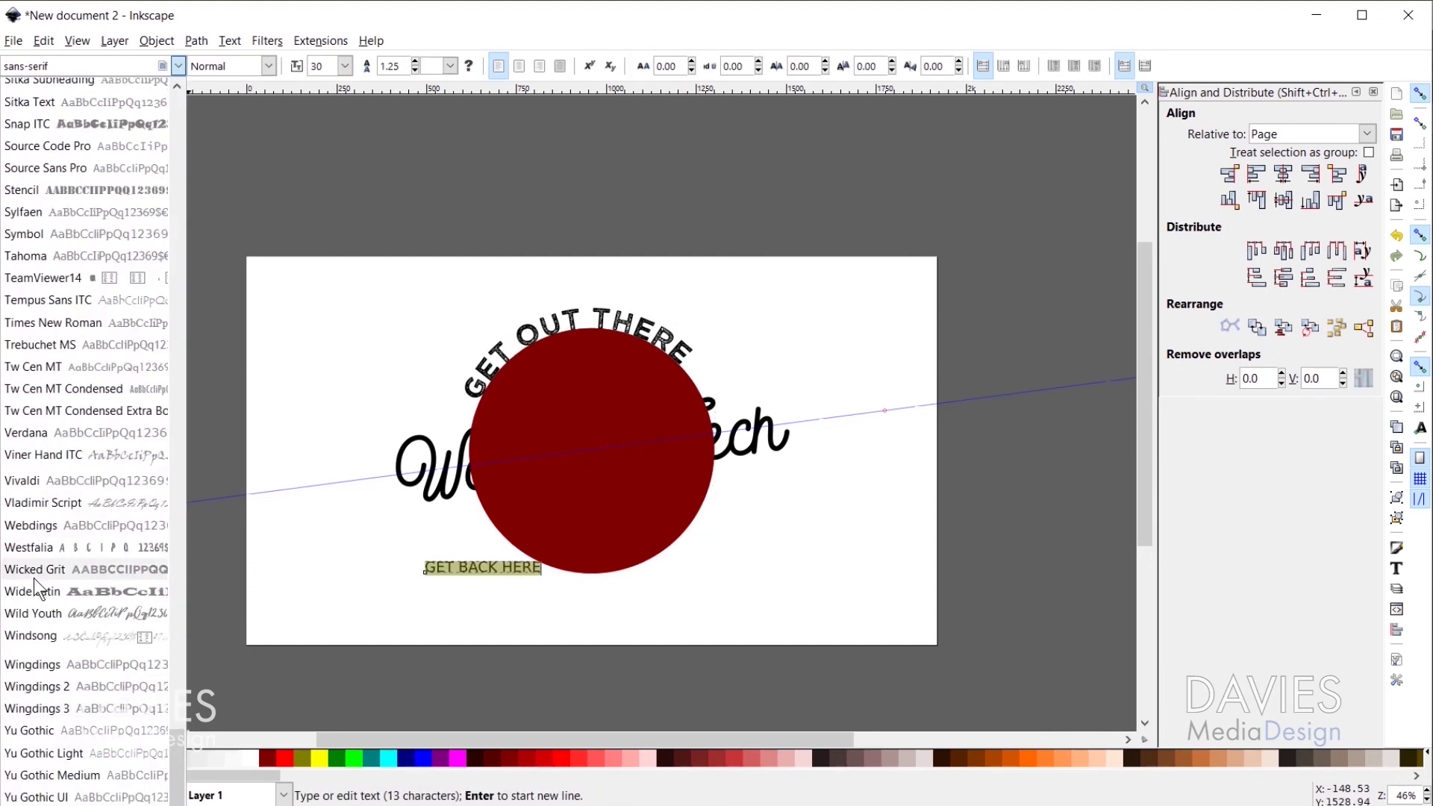
click(34, 577)
key(F1)
click(585, 383)
drag(717, 577, 749, 598)
shift+click(523, 564)
click(230, 40)
click(265, 125)
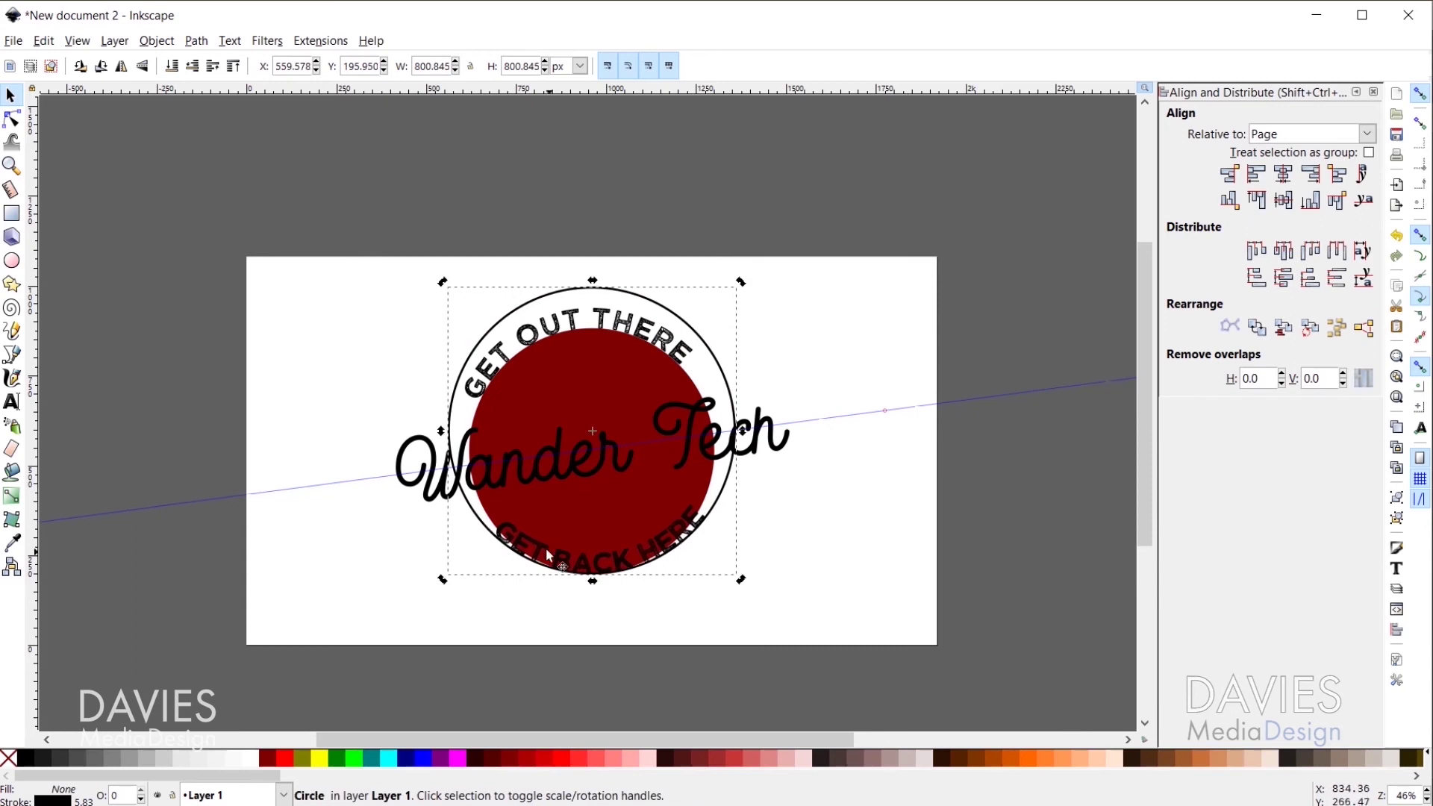
Step: Shift the circle and GET BACK HERE down slightly and enlarge the Wander Tech lettering
double_click(549, 556)
key(ctrl+a)
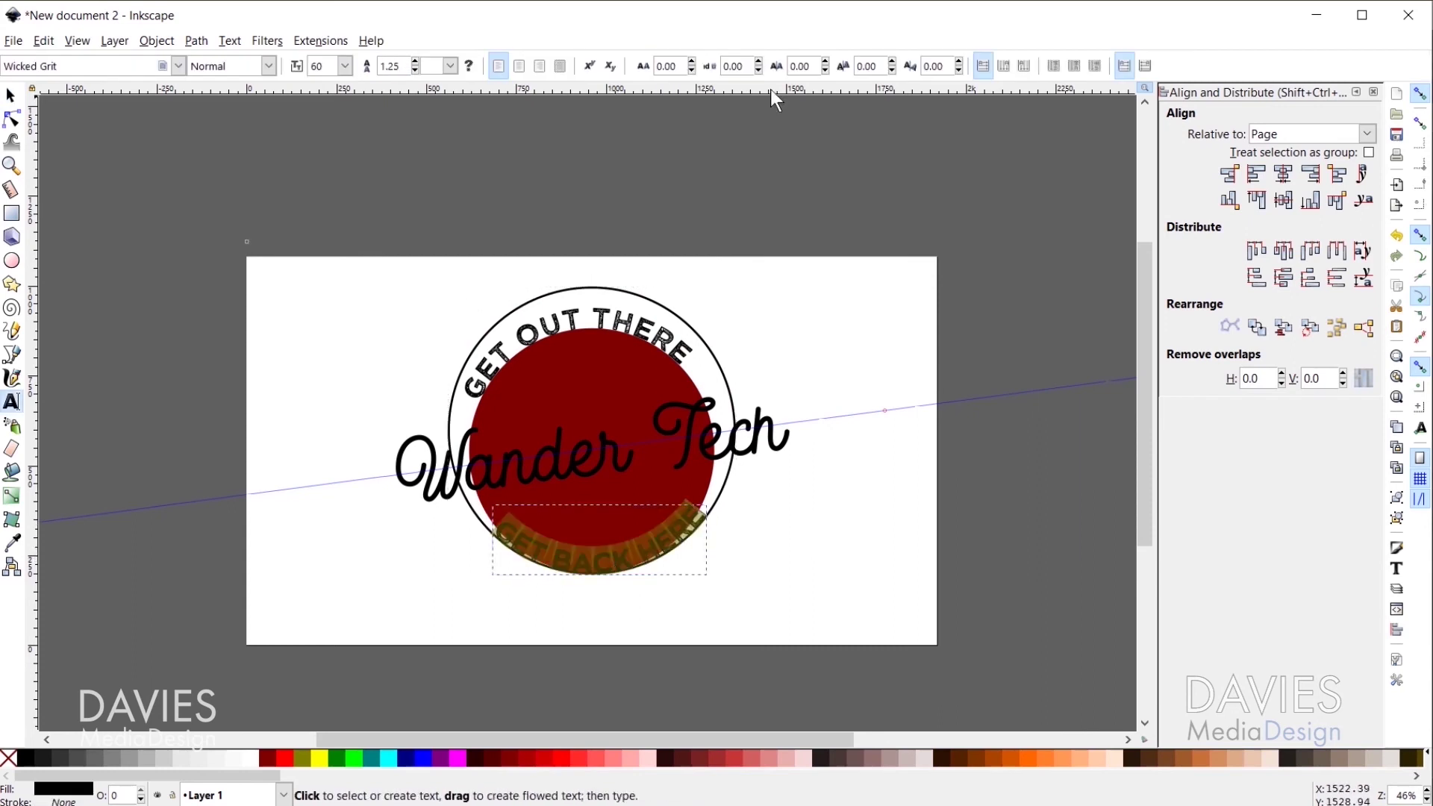
key(F1)
drag(722, 330, 725, 403)
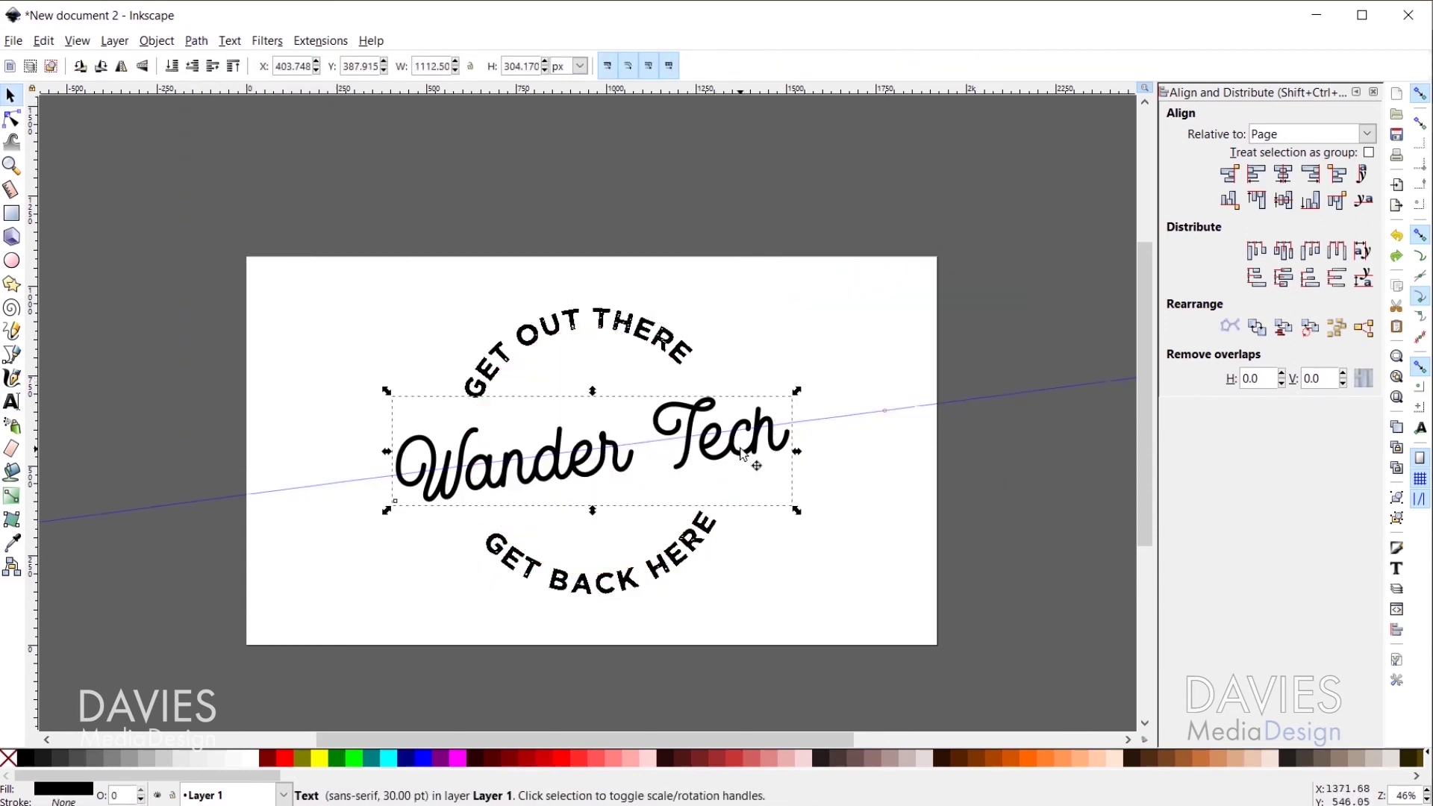
drag(757, 457, 835, 535)
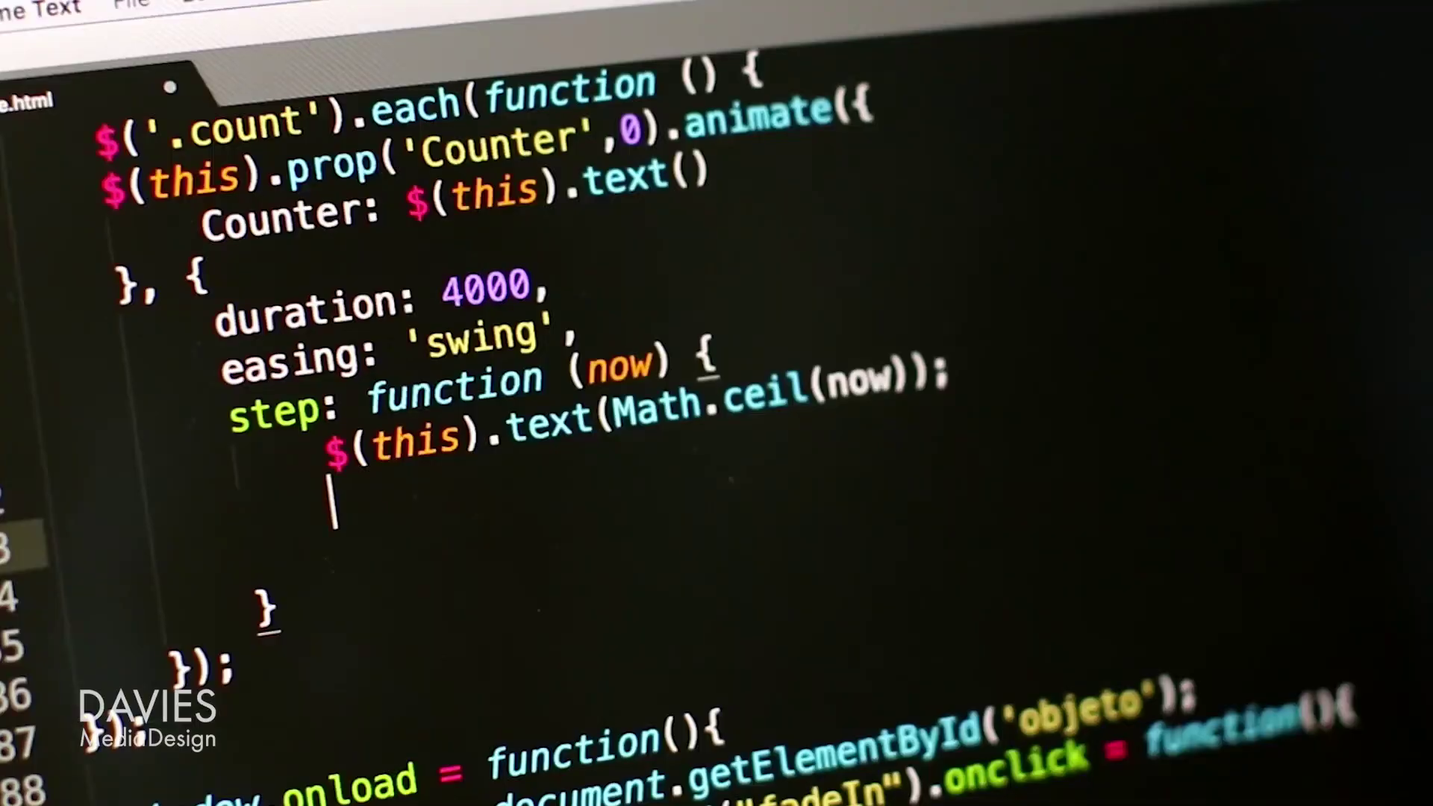
Step: Type $(this) on the empty line inside the step function
text(())
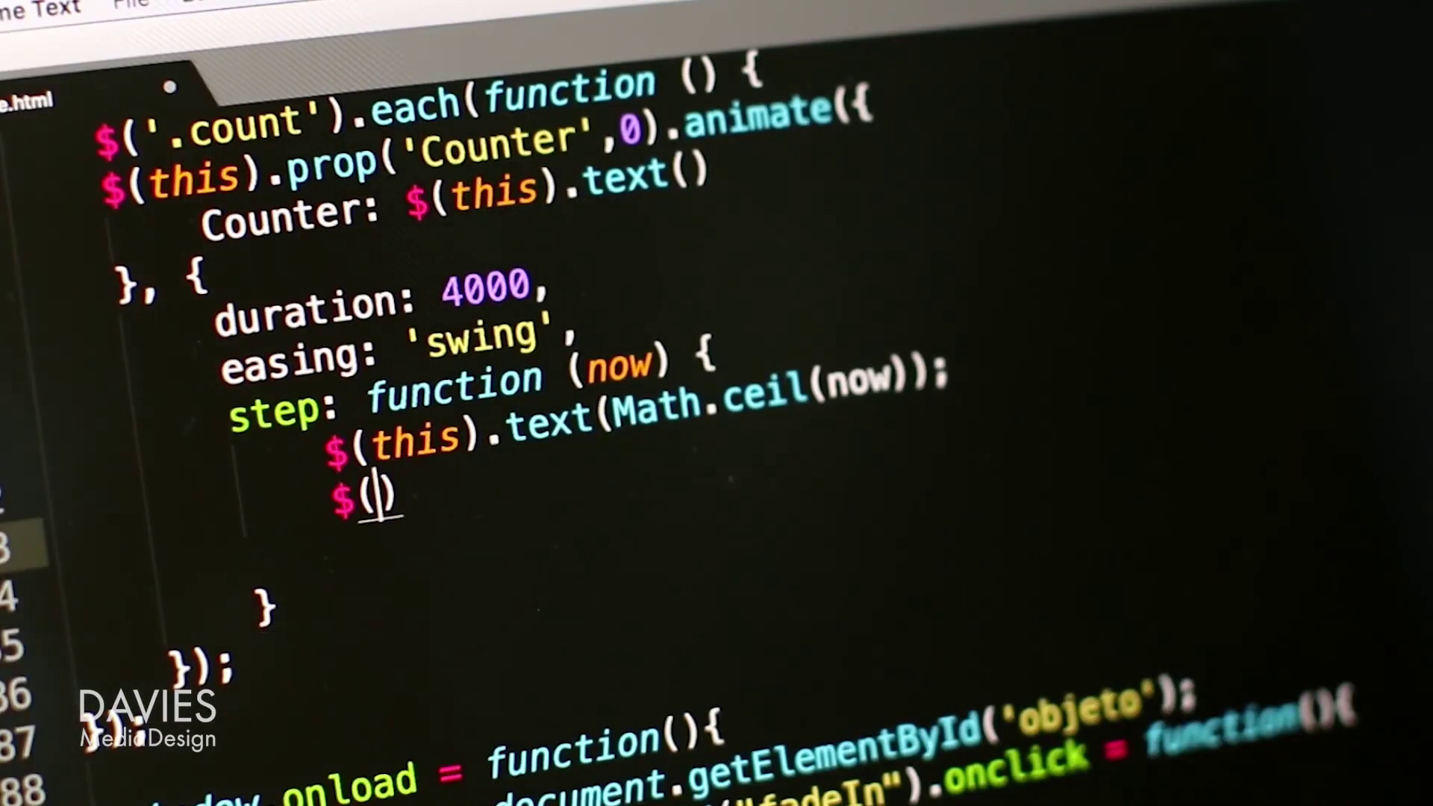
text(this)
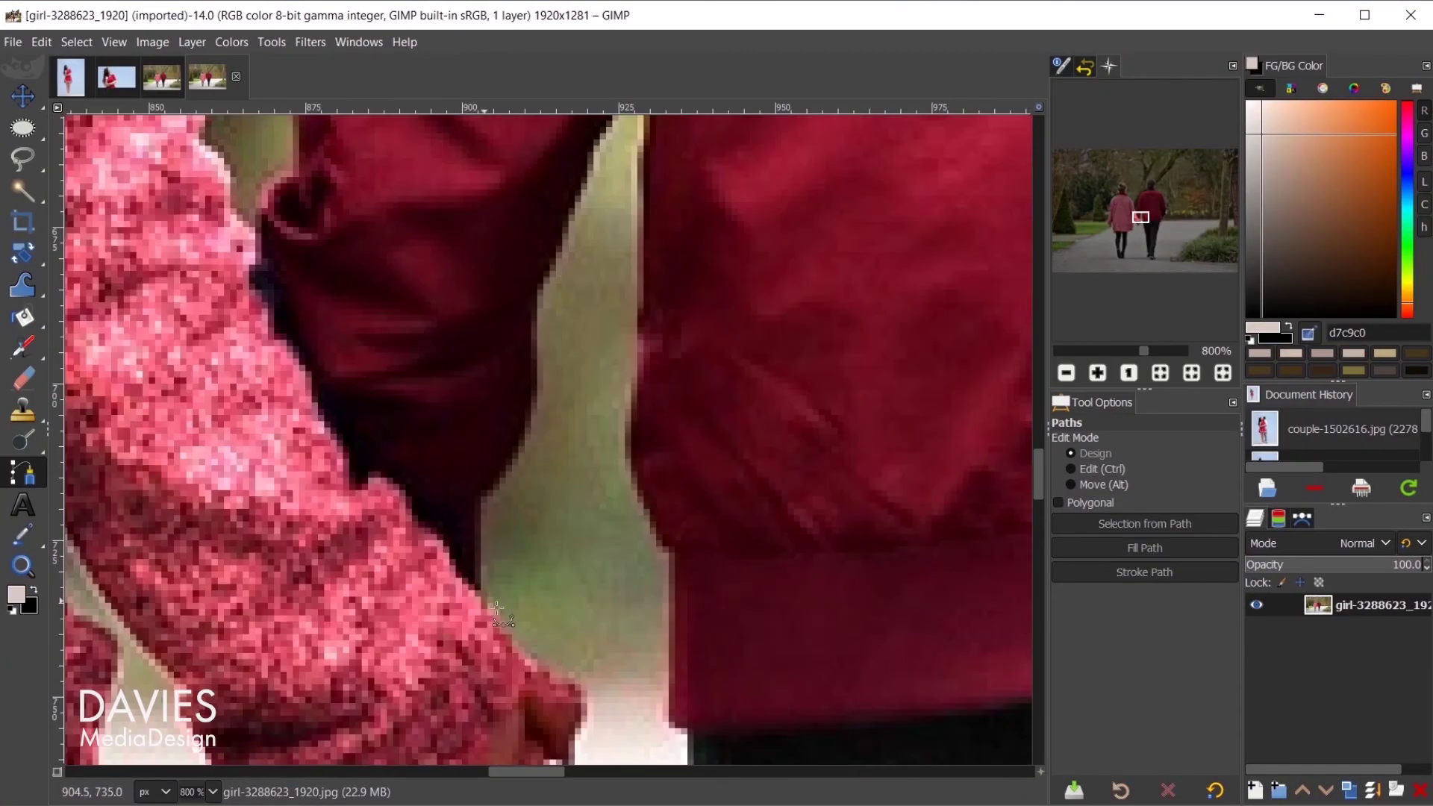
Step: Place six Free Select anchor points along the sweater edge below the jaw
click(485, 599)
click(457, 576)
click(451, 552)
click(422, 529)
click(410, 506)
click(399, 486)
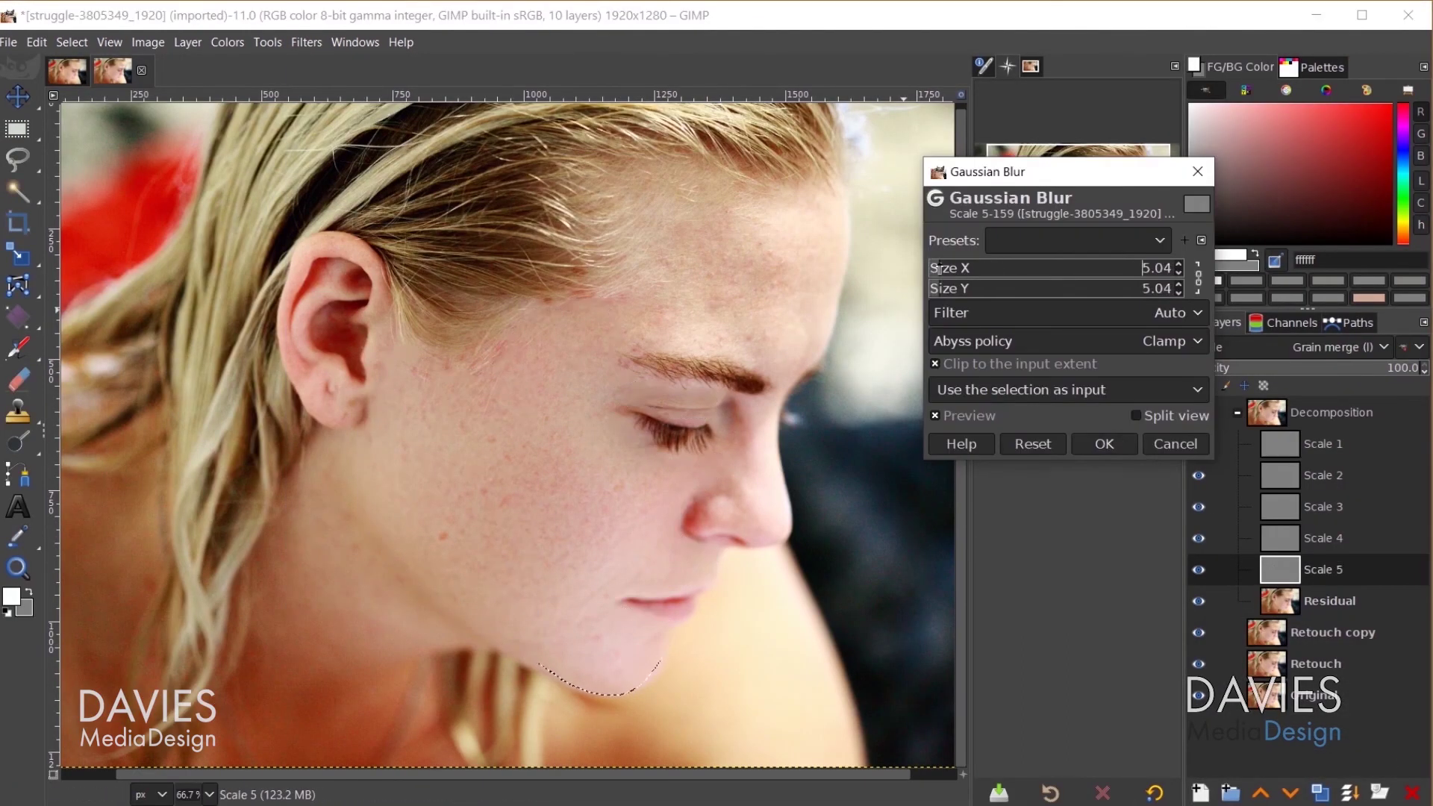
Step: Apply the Gaussian blur, adjust the green curve's shadow point, and raise the Unsharp Mask radius
click(1104, 443)
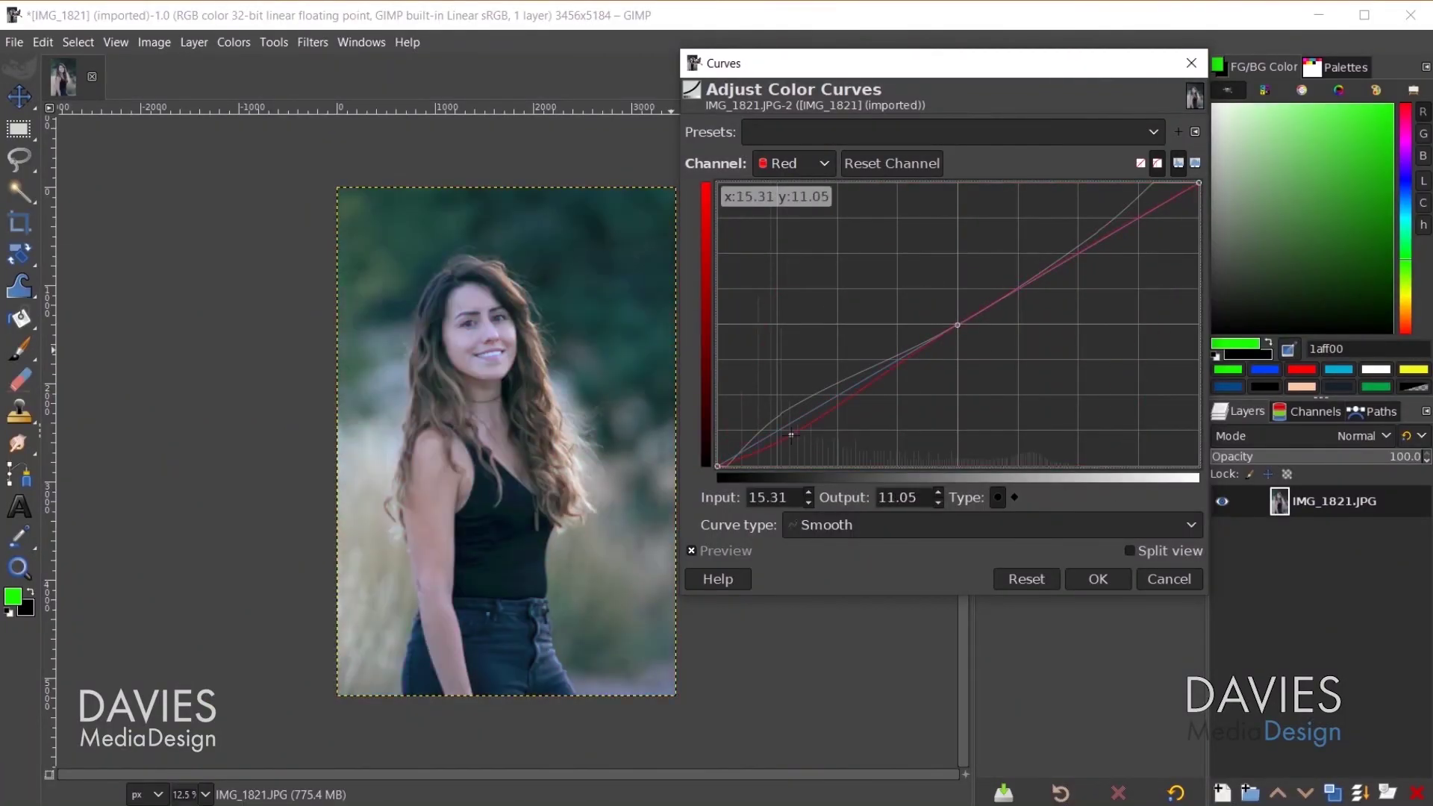
drag(866, 373, 846, 395)
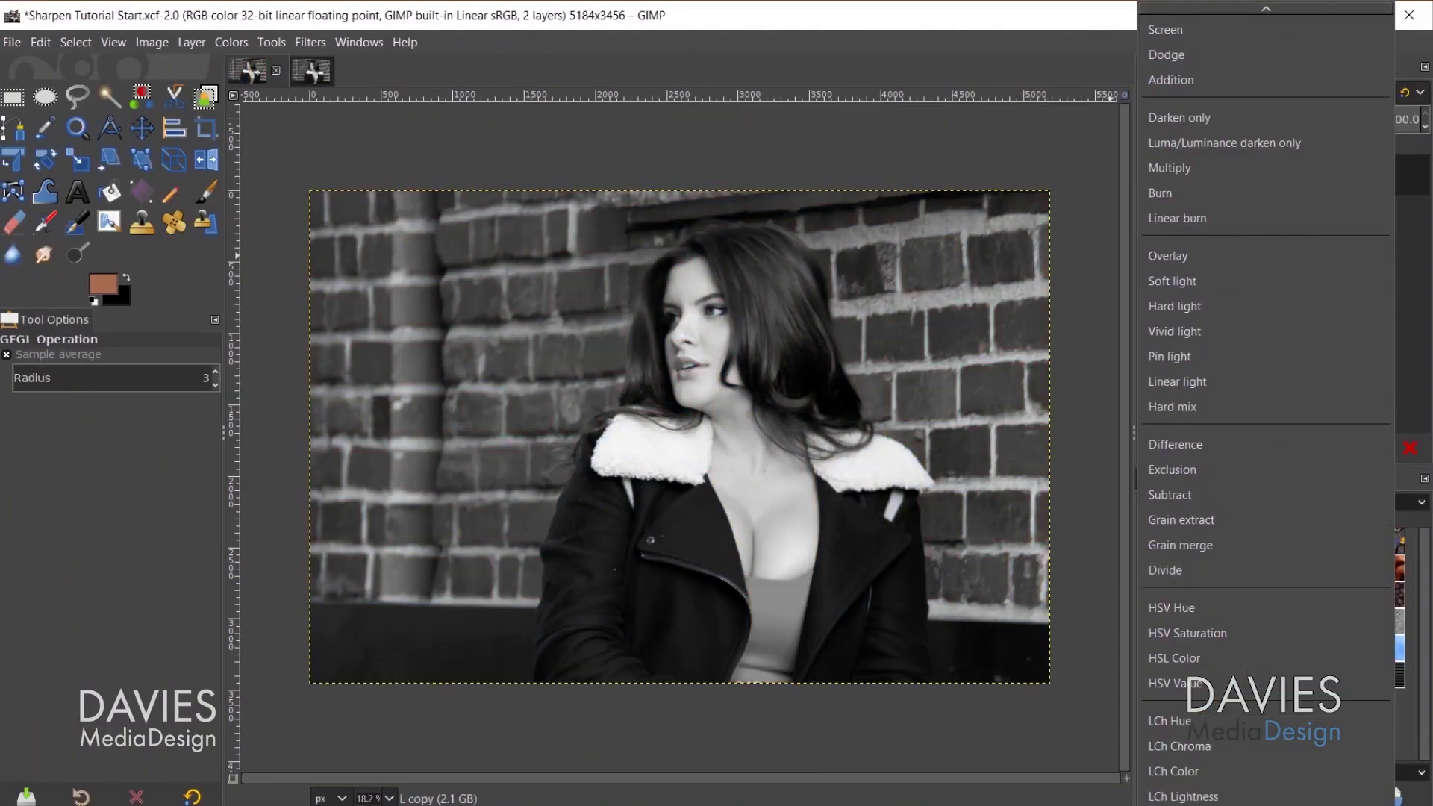
drag(1151, 227, 1036, 274)
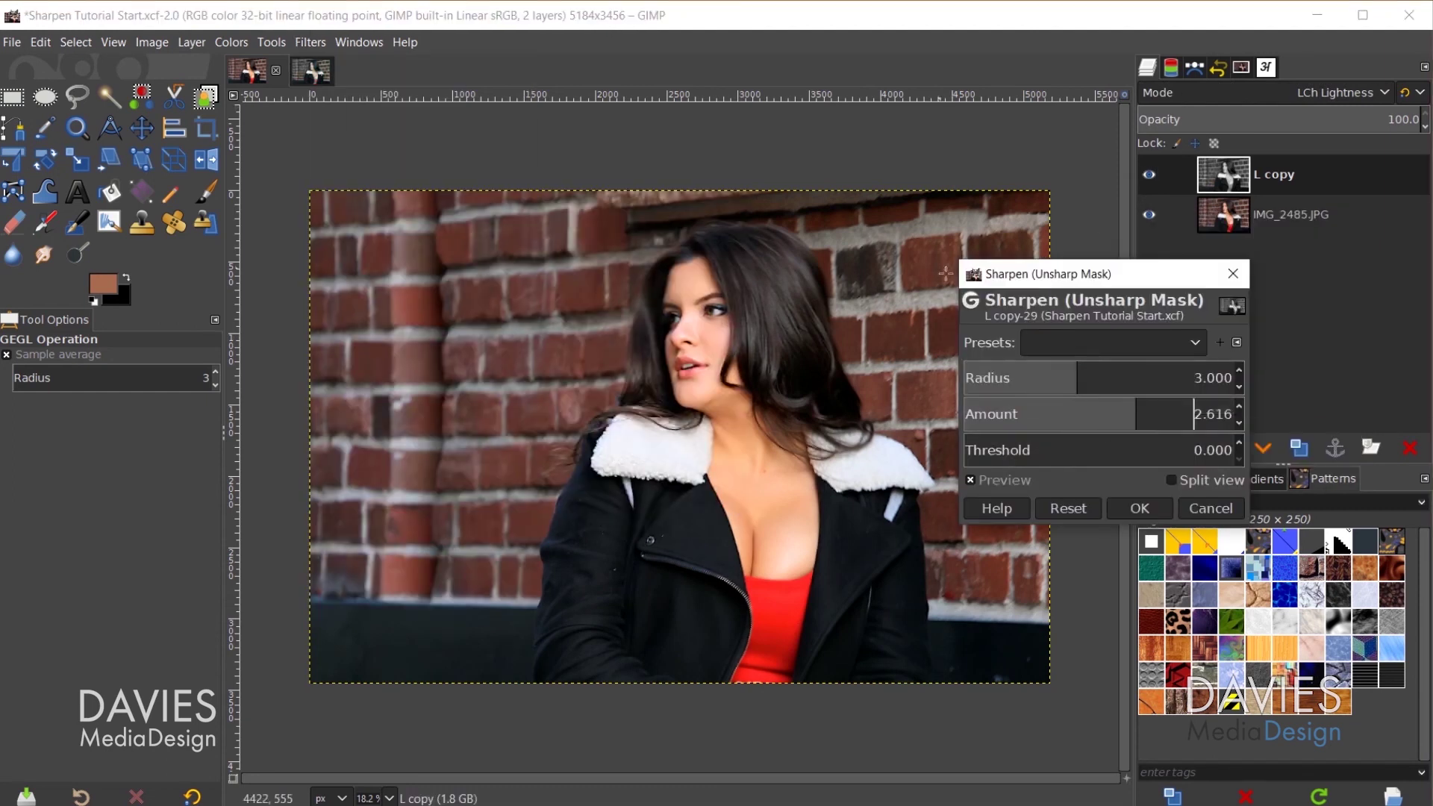
key(2)
drag(1085, 377, 1090, 379)
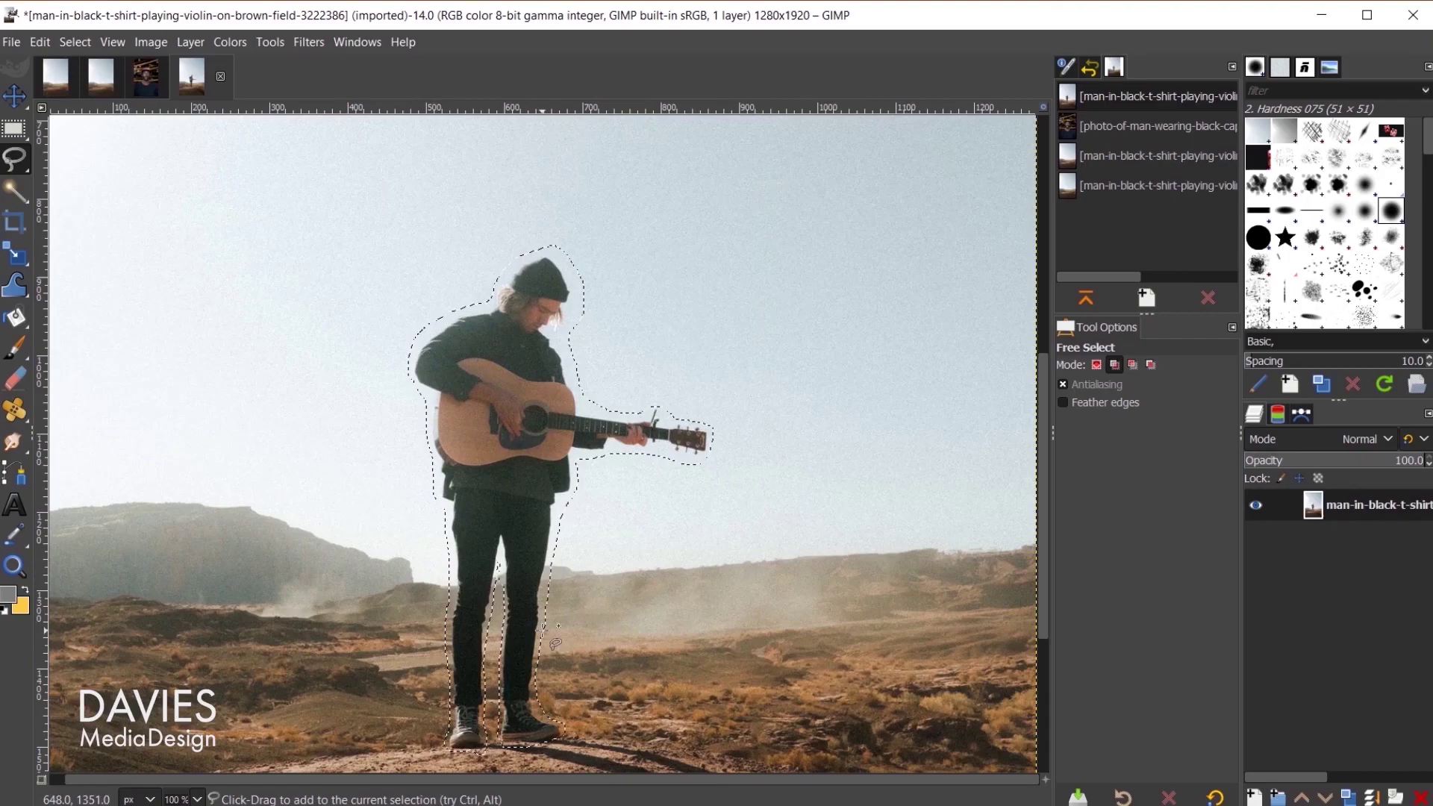
Step: Run Filters > Enhance > Heal selection on the selected guitarist
click(308, 42)
mouse_move(339, 186)
click(633, 406)
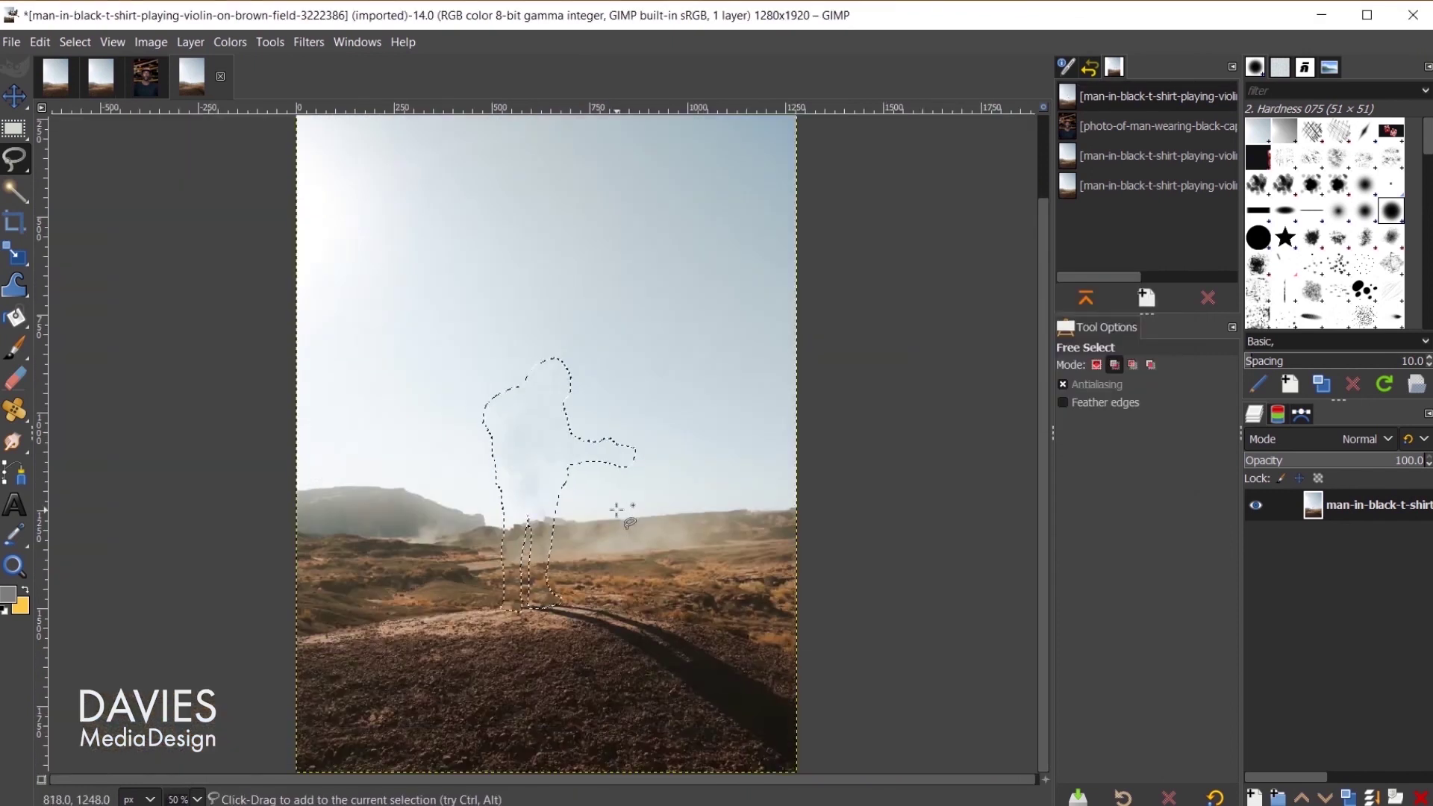
scroll(368, 419, up, 4)
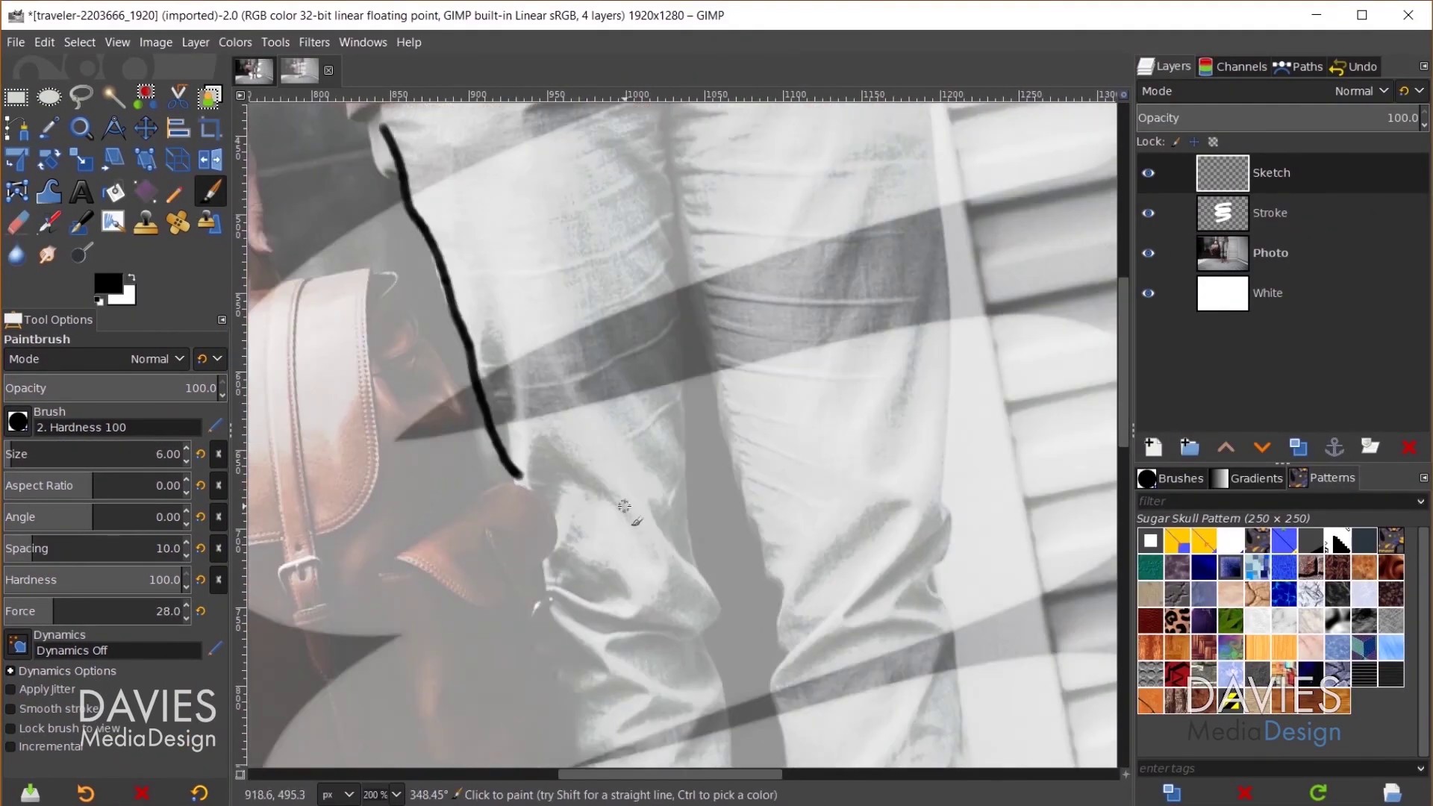
Step: Scroll up on the traveler sketch canvas
scroll(671, 271, up, 5)
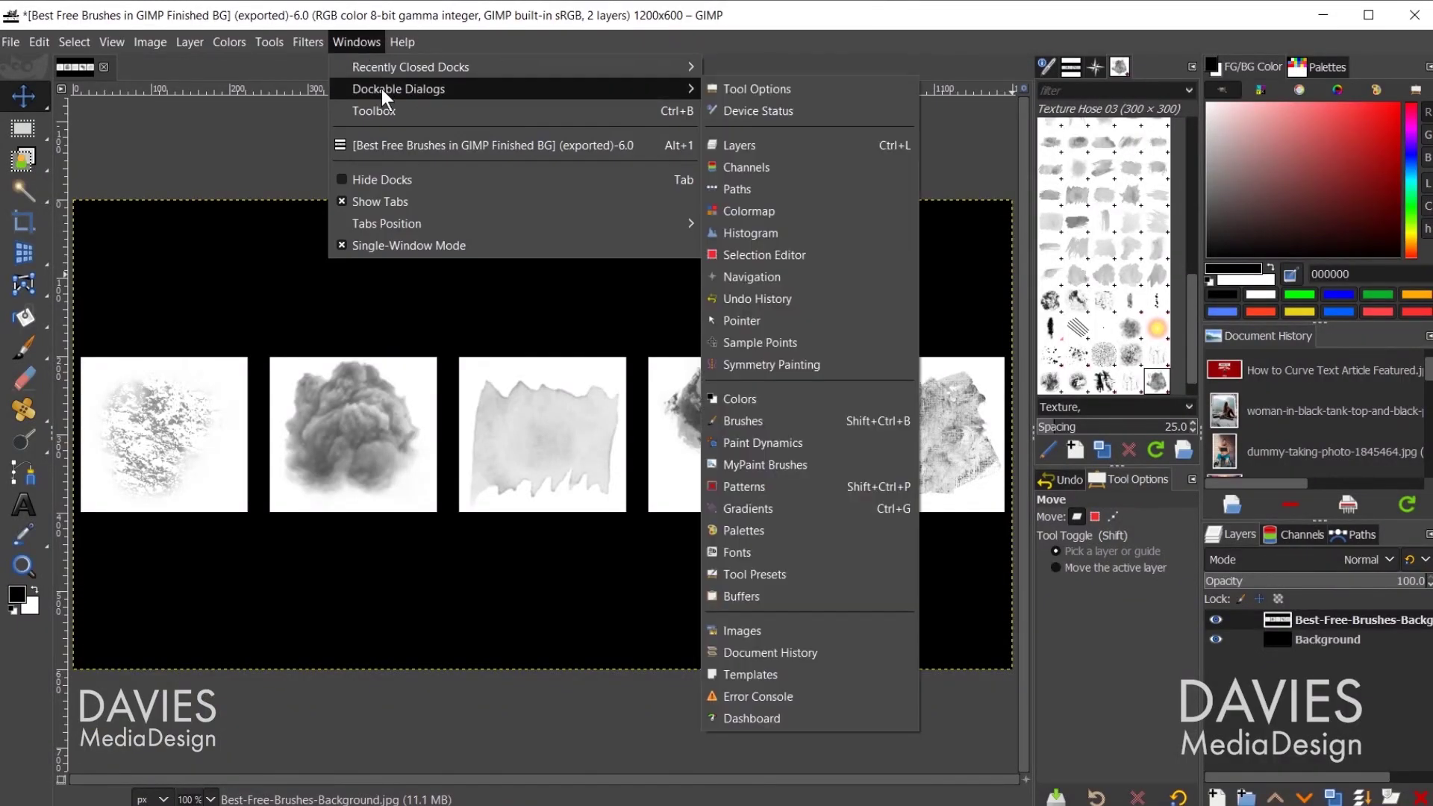
Step: Refresh the brush list so the newly added brushes appear
click(767, 436)
click(1156, 449)
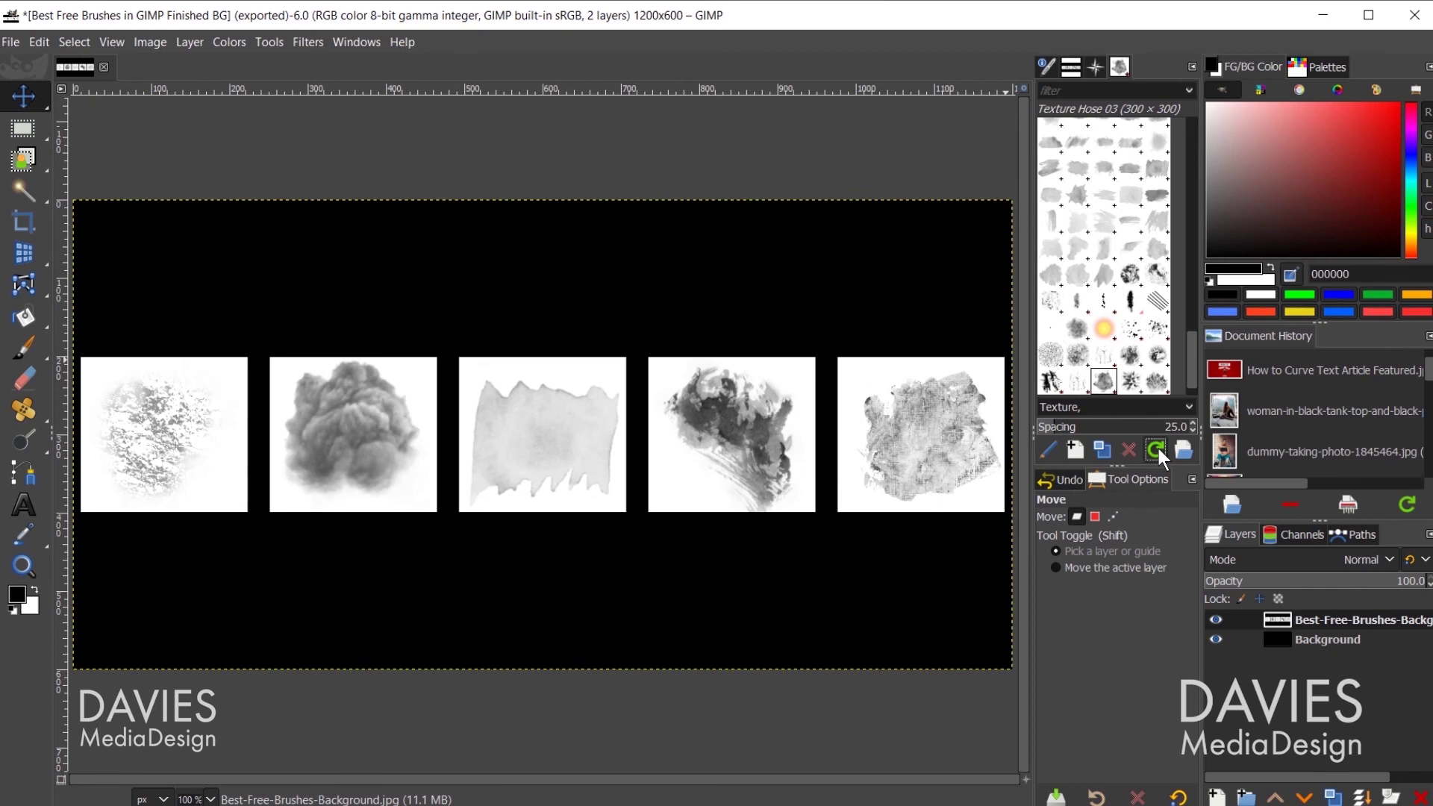
drag(1185, 283, 1186, 220)
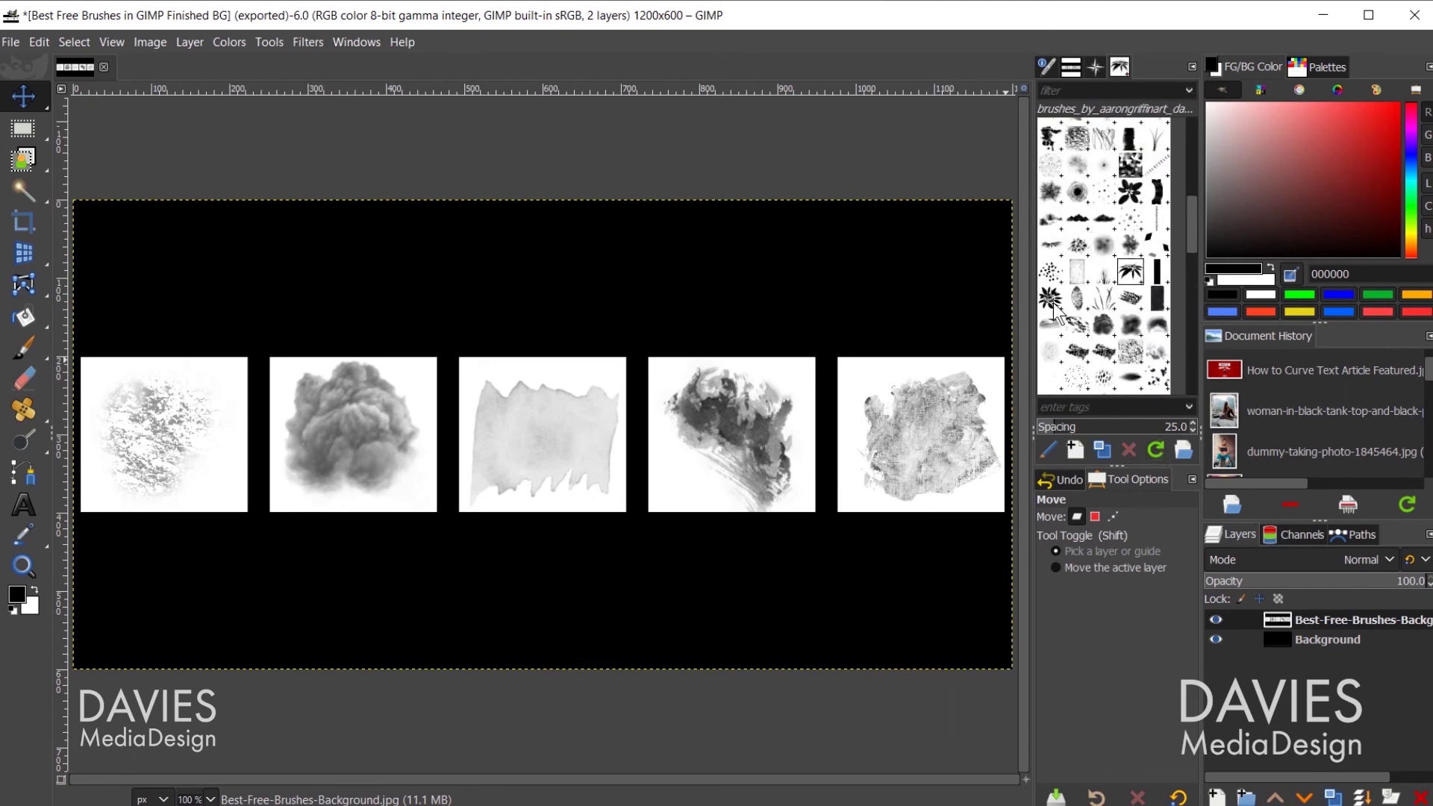
Step: Paint a white dotted stroke across the top of the banner with the Paintbrush
click(42, 346)
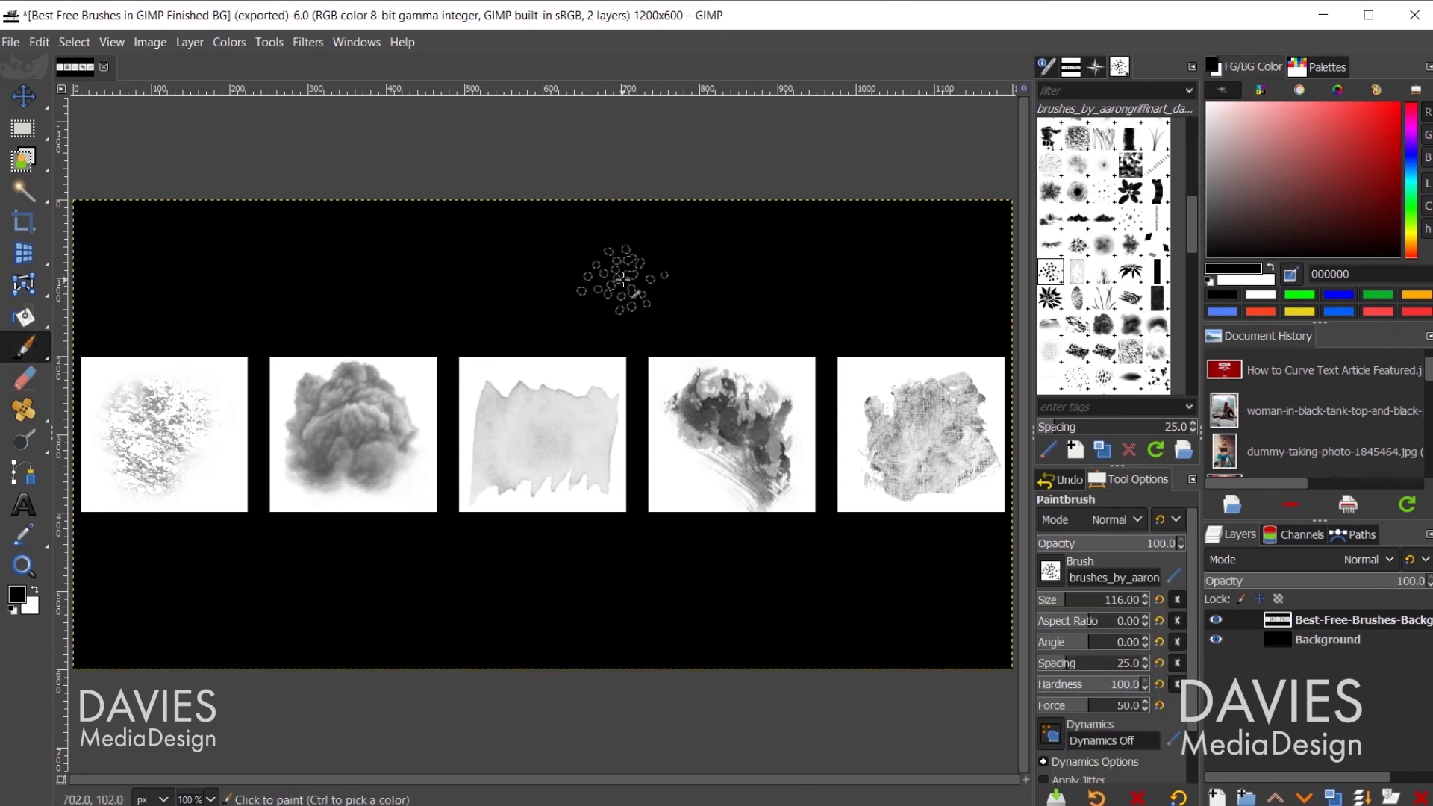
click(35, 592)
mouse_move(263, 295)
mouse_down()
mouse_move(968, 275)
mouse_move(895, 567)
mouse_up()
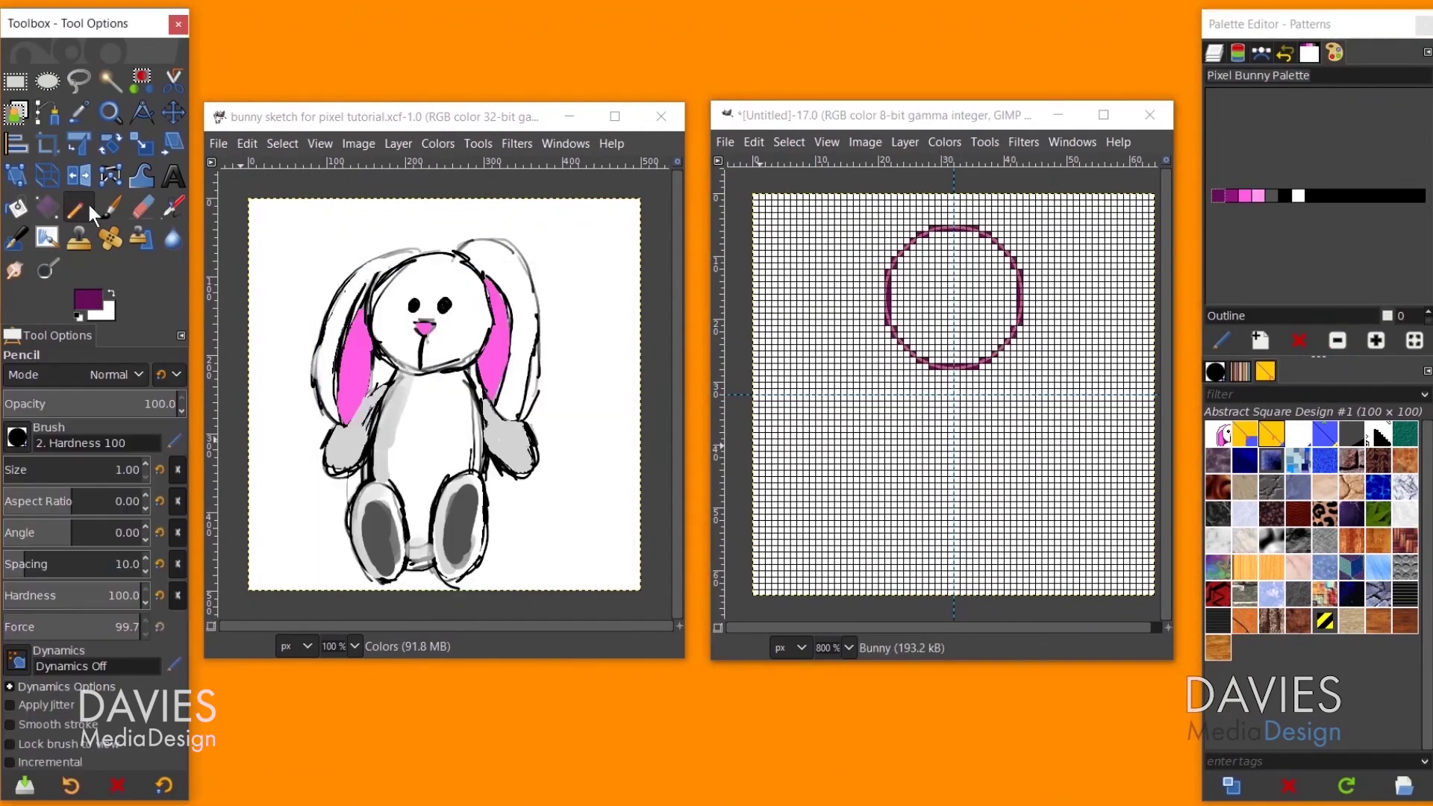
Step: Stroke the circular path onto the pixel grid with the Paintbrush
click(1215, 54)
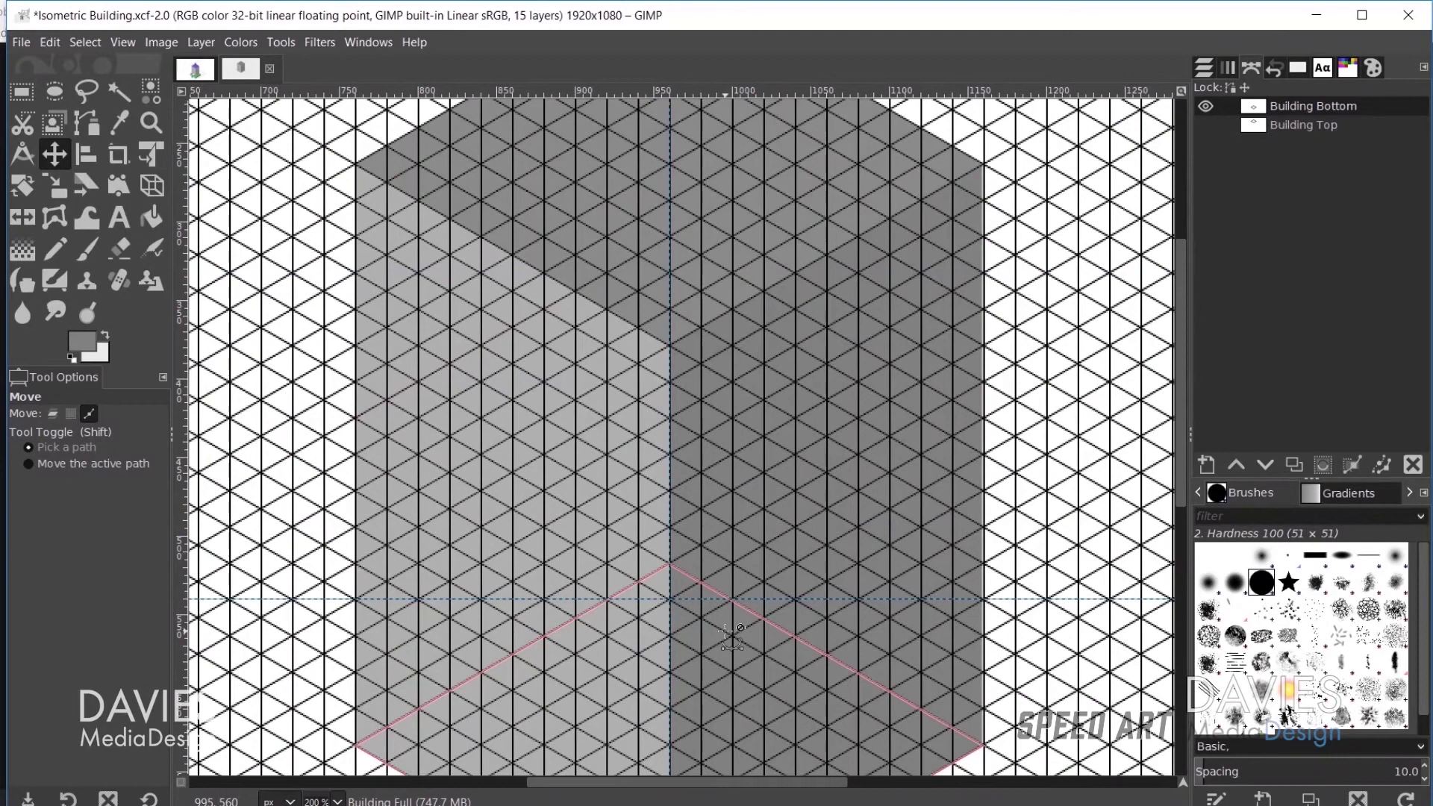
Step: Switch to the Paths tool and zoom in on the diamond path around the building's base
scroll(839, 623, up, 4)
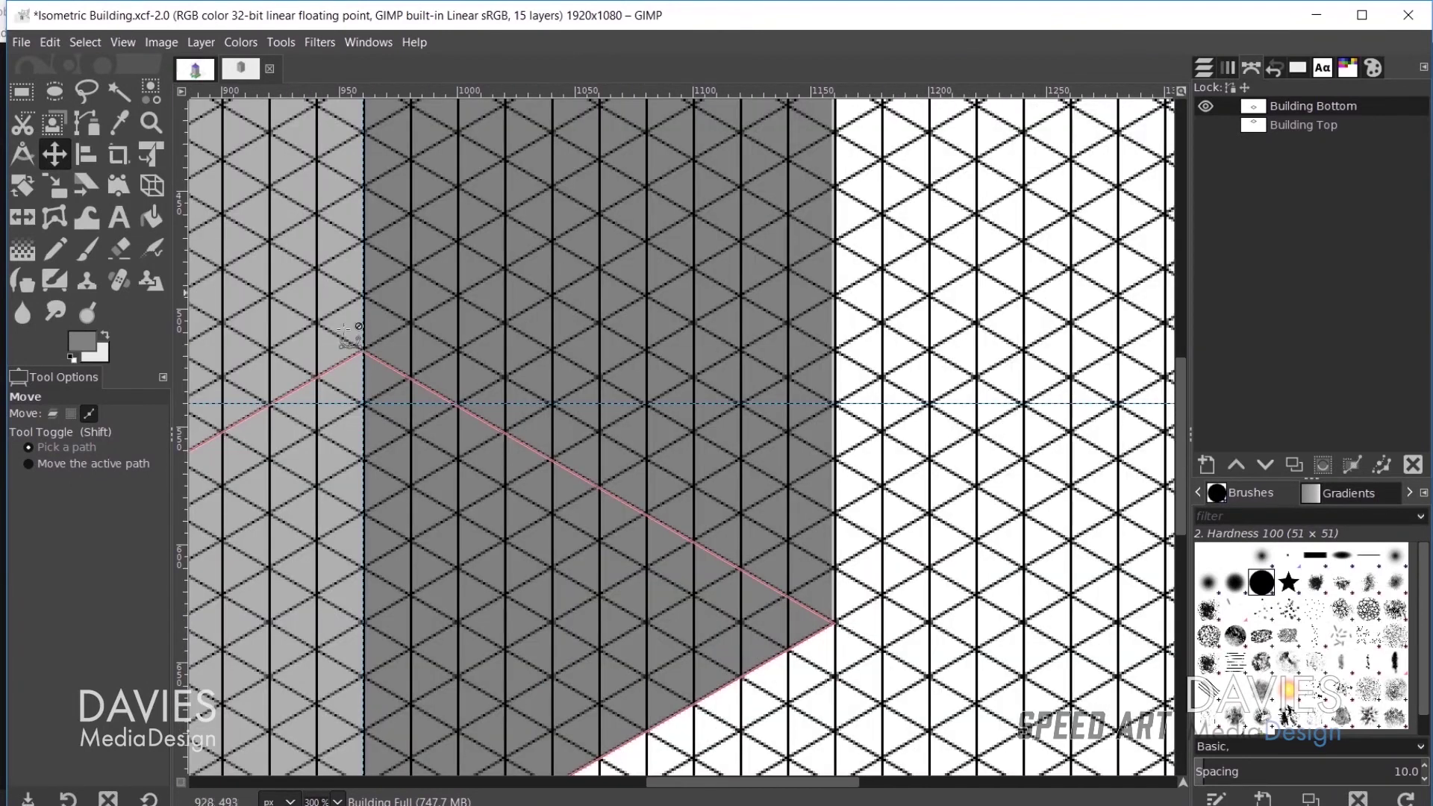
key(b)
scroll(856, 618, up, 9)
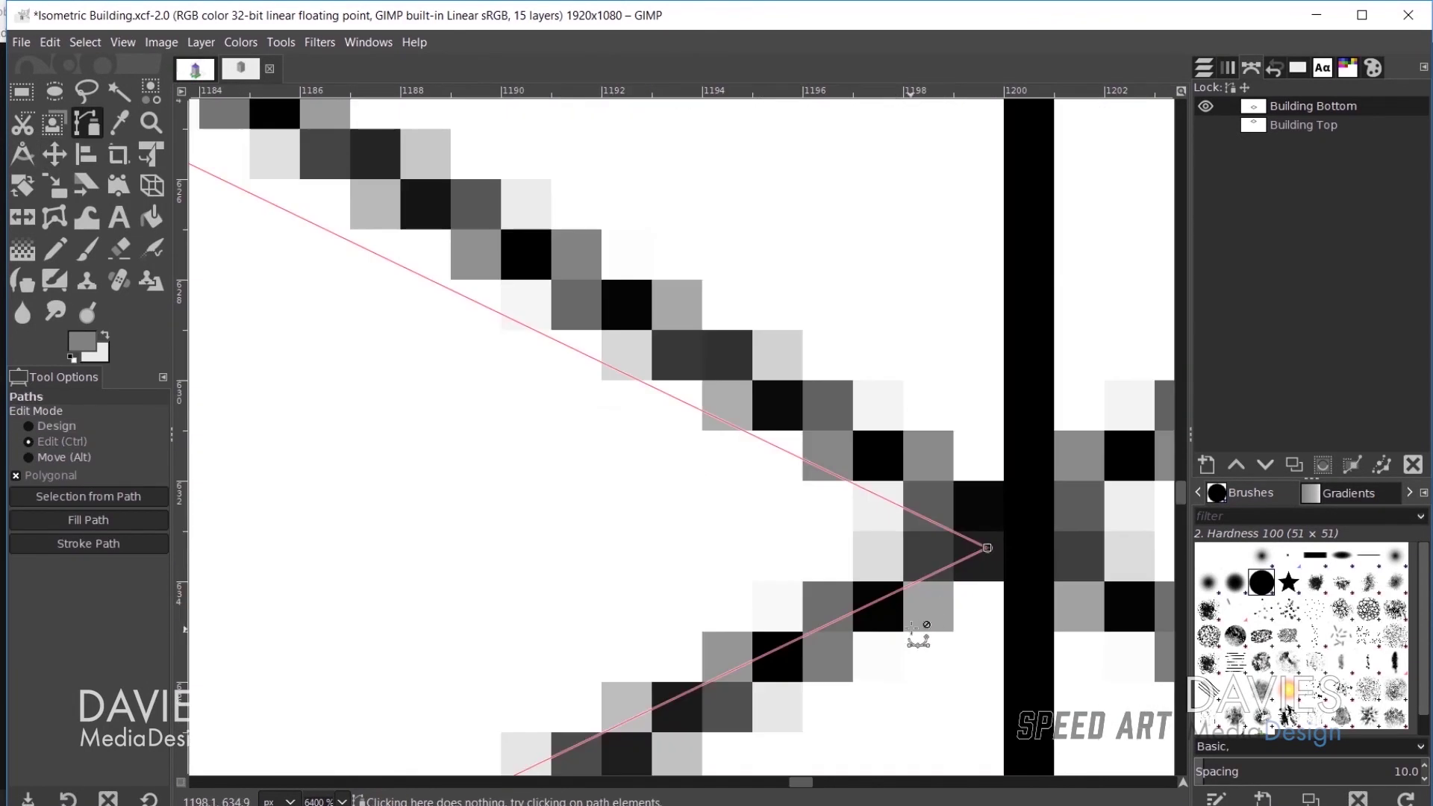
scroll(1006, 547, down, 14)
scroll(494, 539, up, 3)
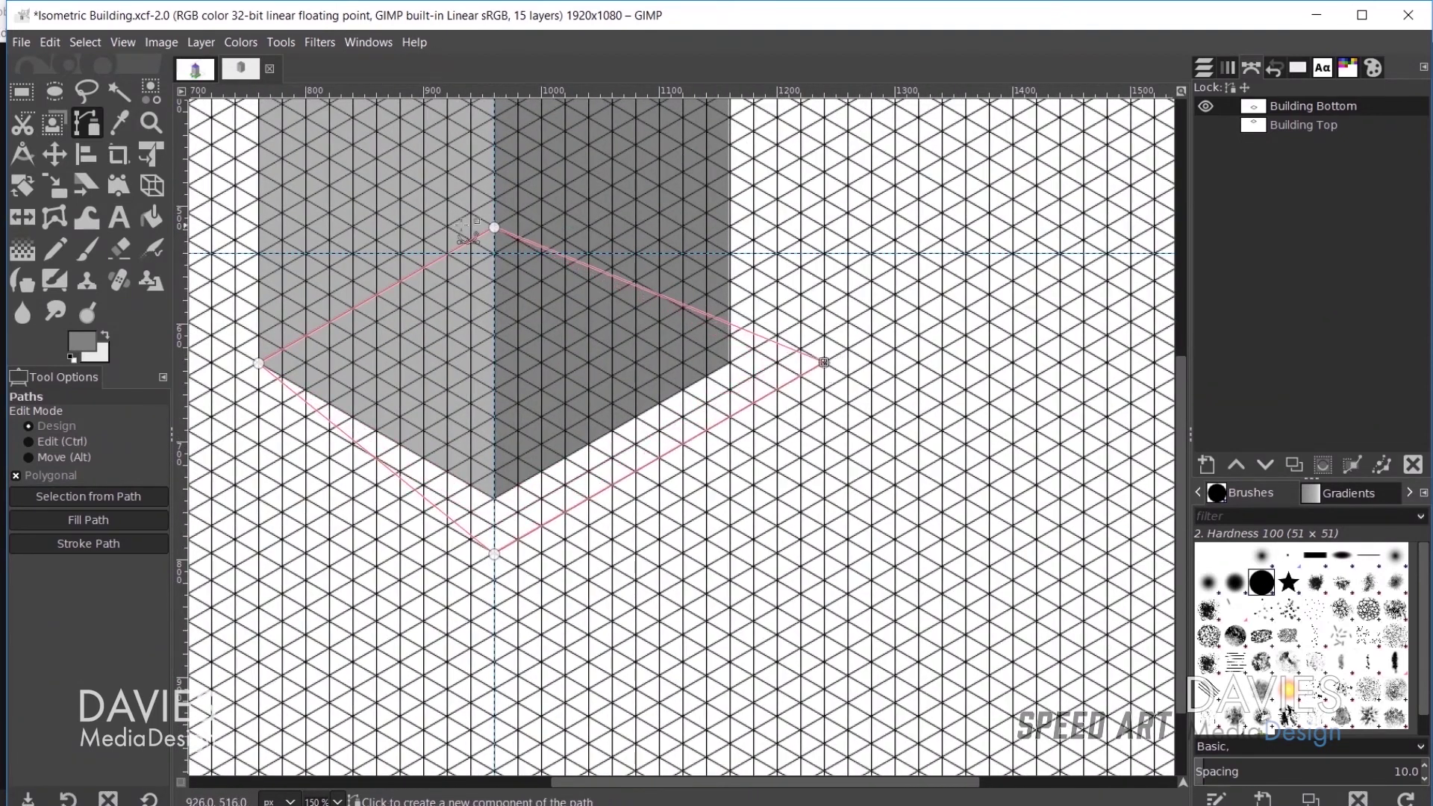
scroll(448, 320, left, 5)
scroll(497, 400, up, 1)
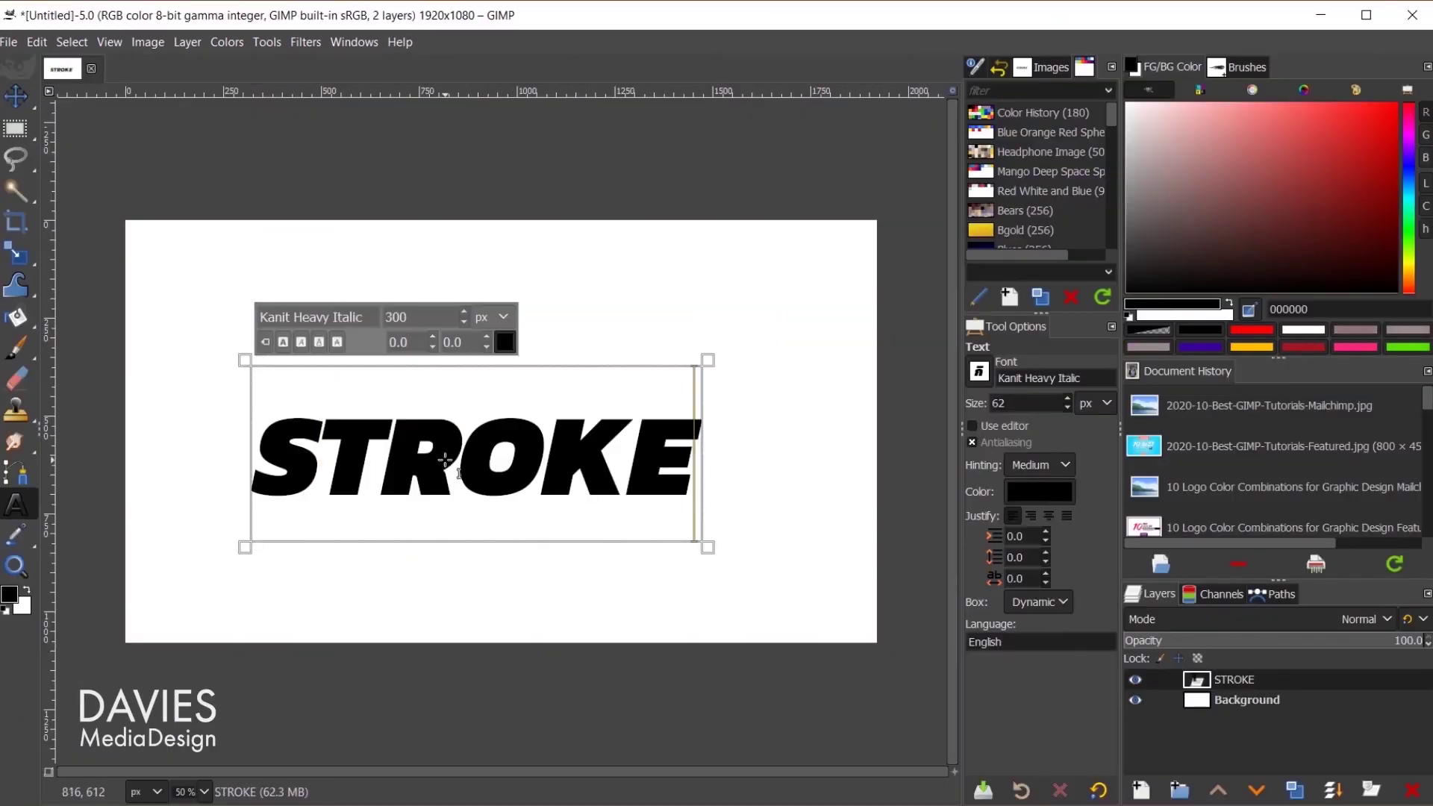
Step: Finish the STROKE text and switch to the Move tool
key(m)
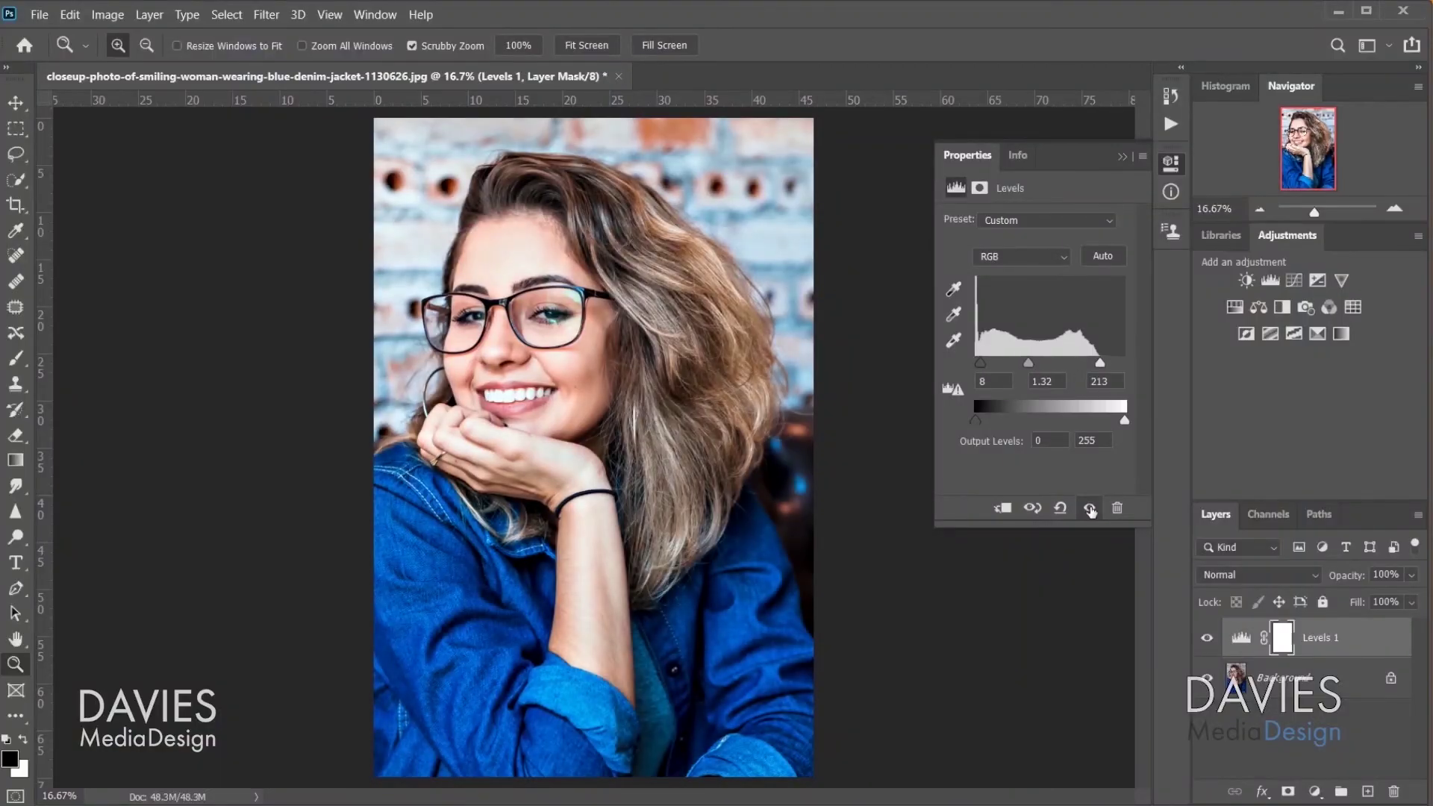
Step: Check the green and blue channel levels of Levels 1, then return to the composite levels
key(alt+4)
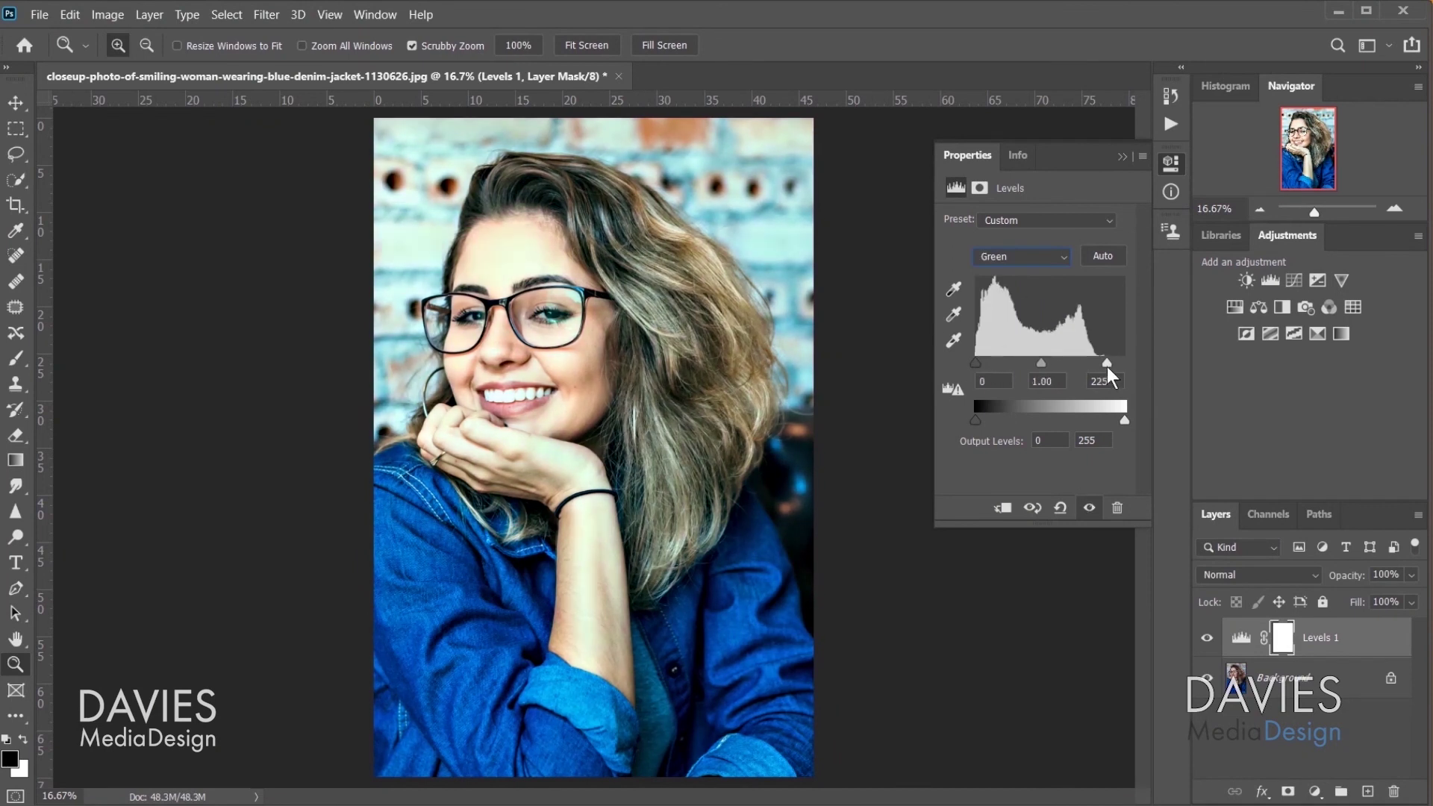
key(alt+5)
key(alt+2)
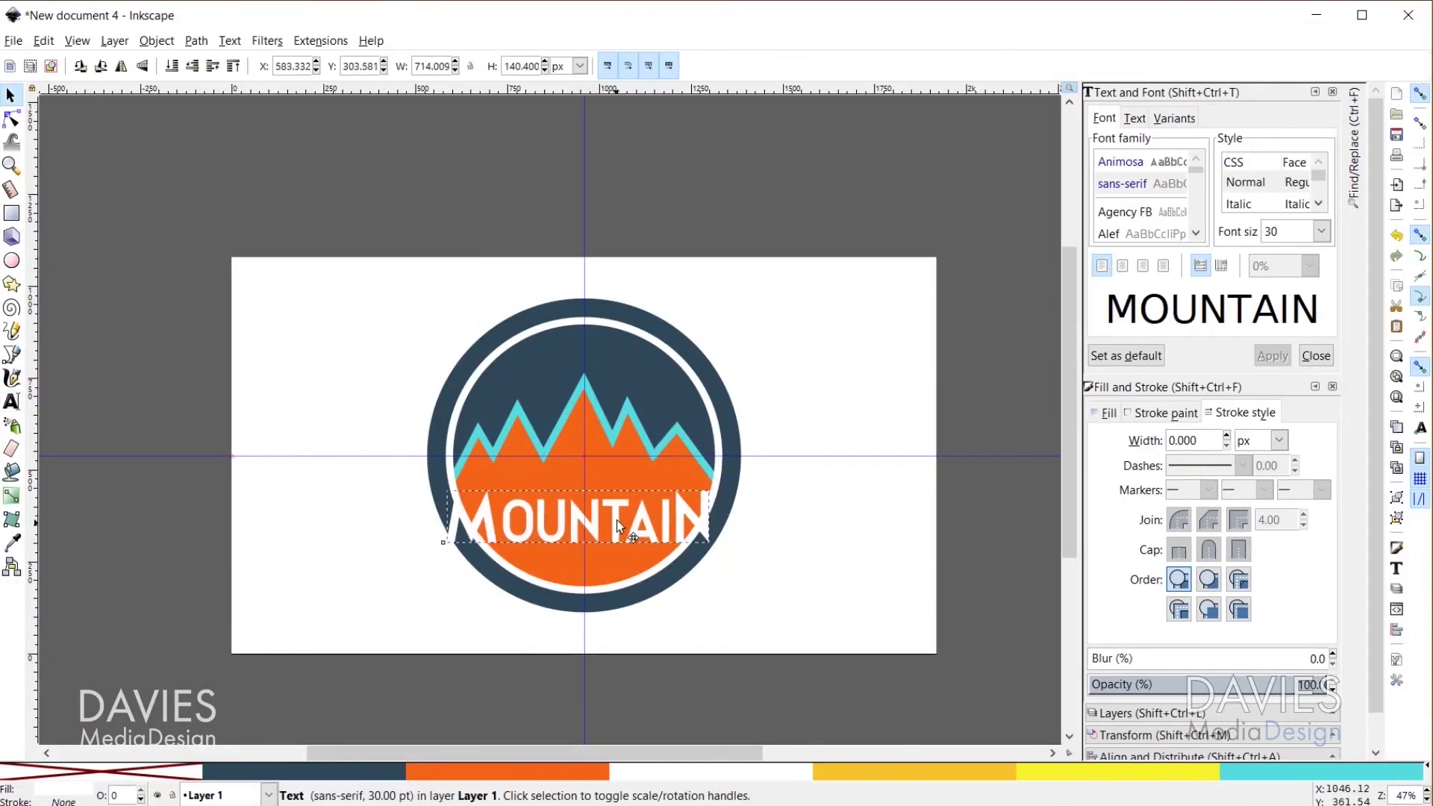
Step: Add the text WEST above MOUNTAIN, then select the red X shape
click(512, 450)
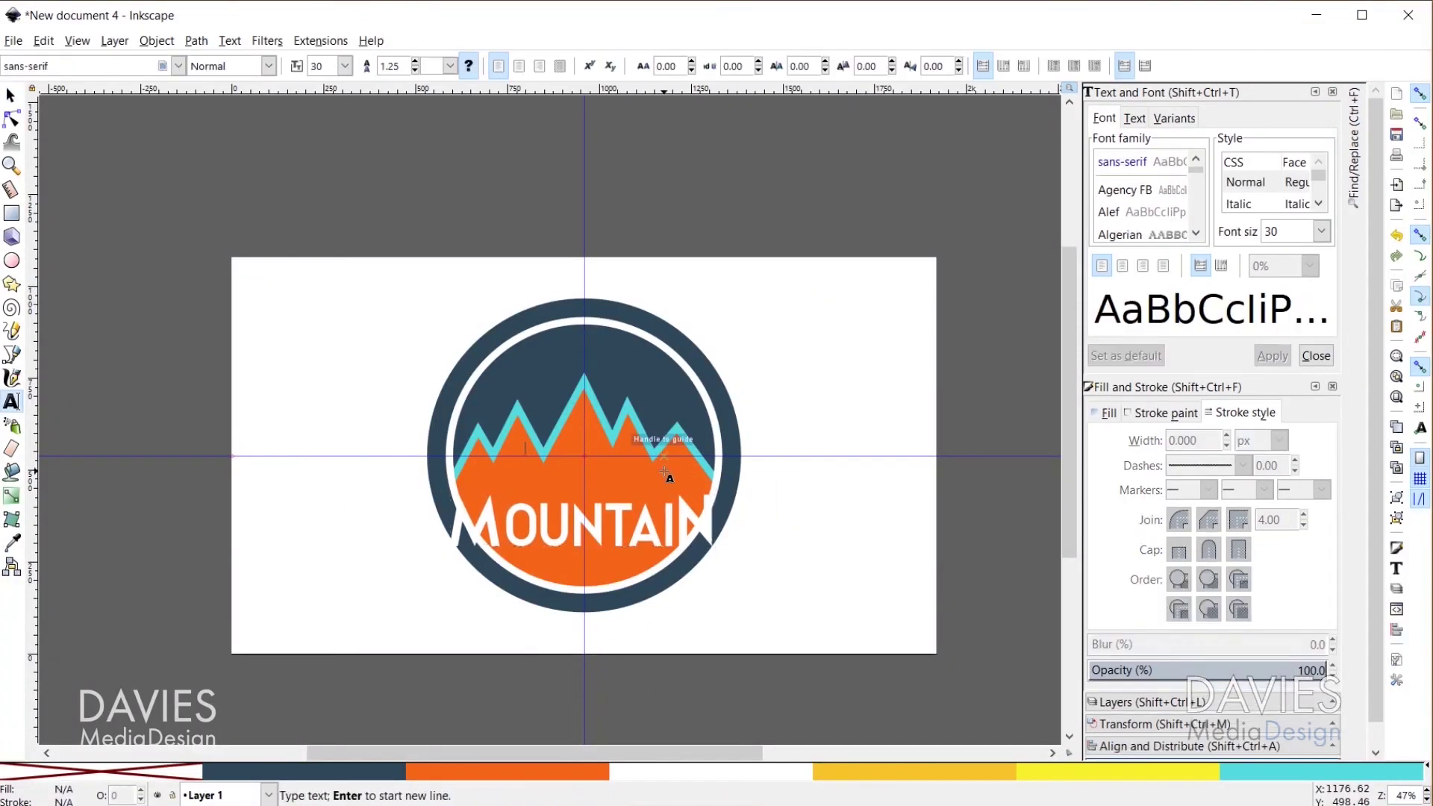
text(WEST)
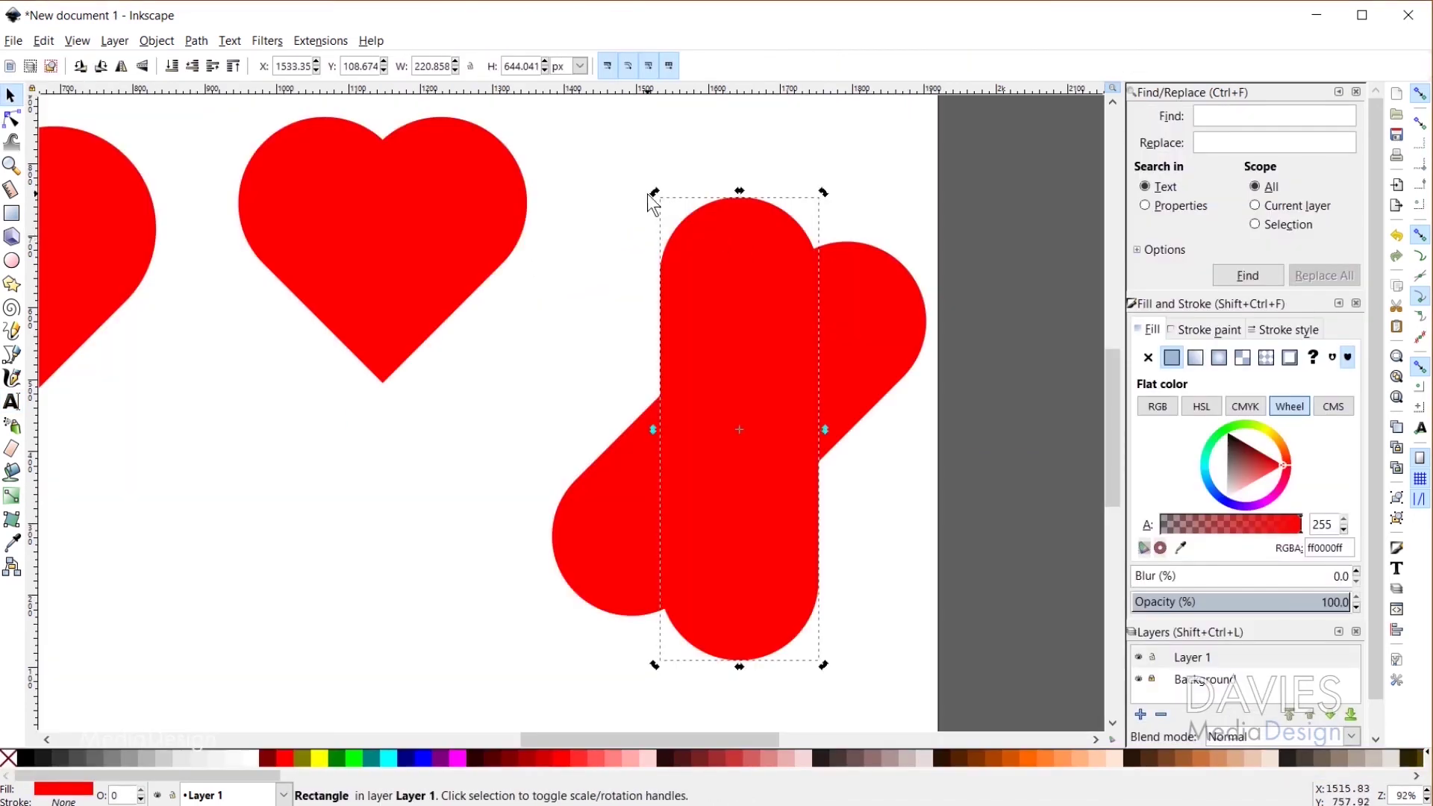
click(575, 334)
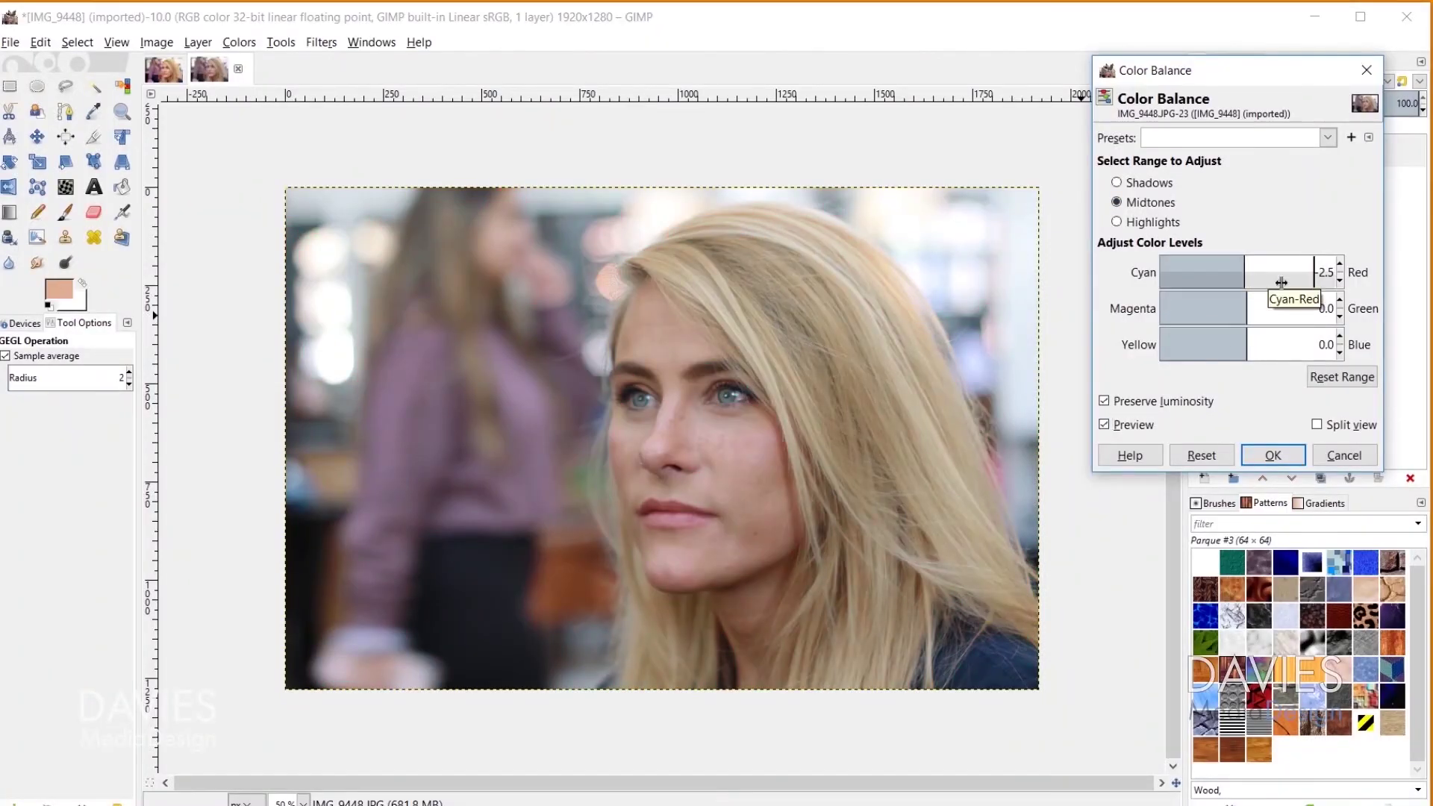
Step: Shift the shadows along the yellow–blue Color Balance slider, then pick the Gradient Square layer
click(1116, 182)
drag(1269, 344, 1295, 344)
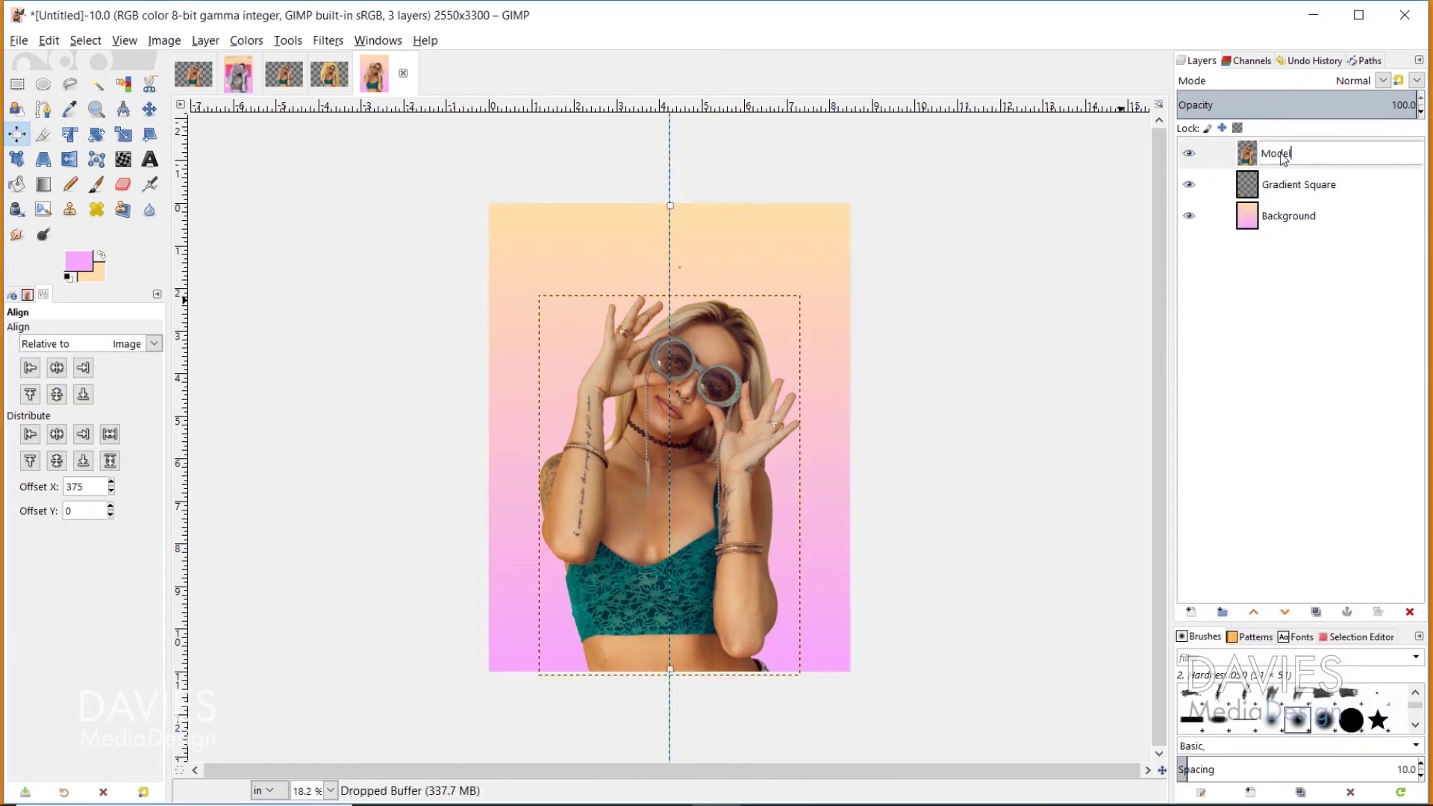
click(1298, 185)
key(shift+ctrl+j)
Step: Draw a square rectangle selection on the image and adjust its size
key(r)
drag(470, 256, 883, 448)
drag(670, 448, 670, 510)
click(43, 185)
Step: Fill the selection with a red-to-pink gradient, then save the palette as random palette.gpl
drag(670, 256, 670, 511)
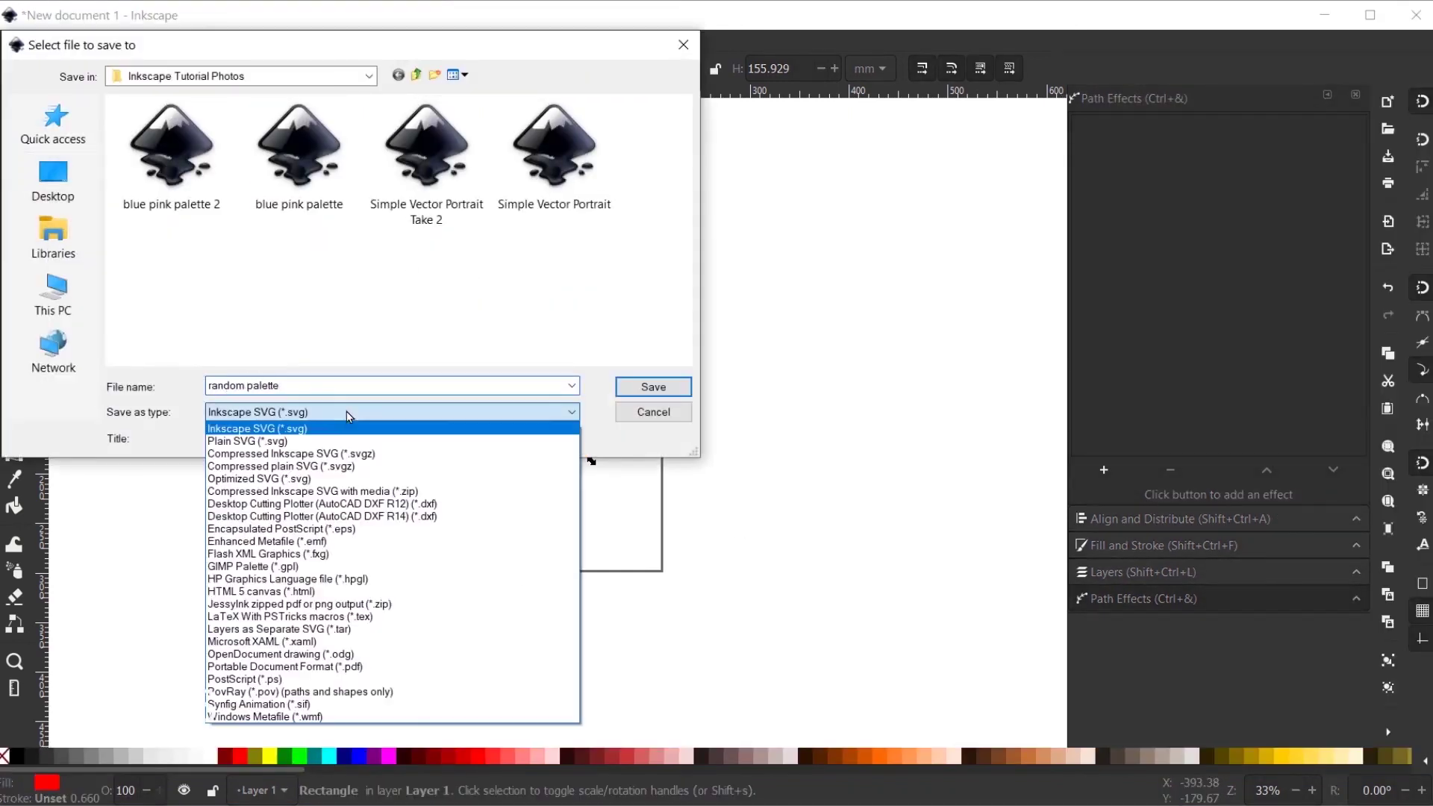
click(321, 577)
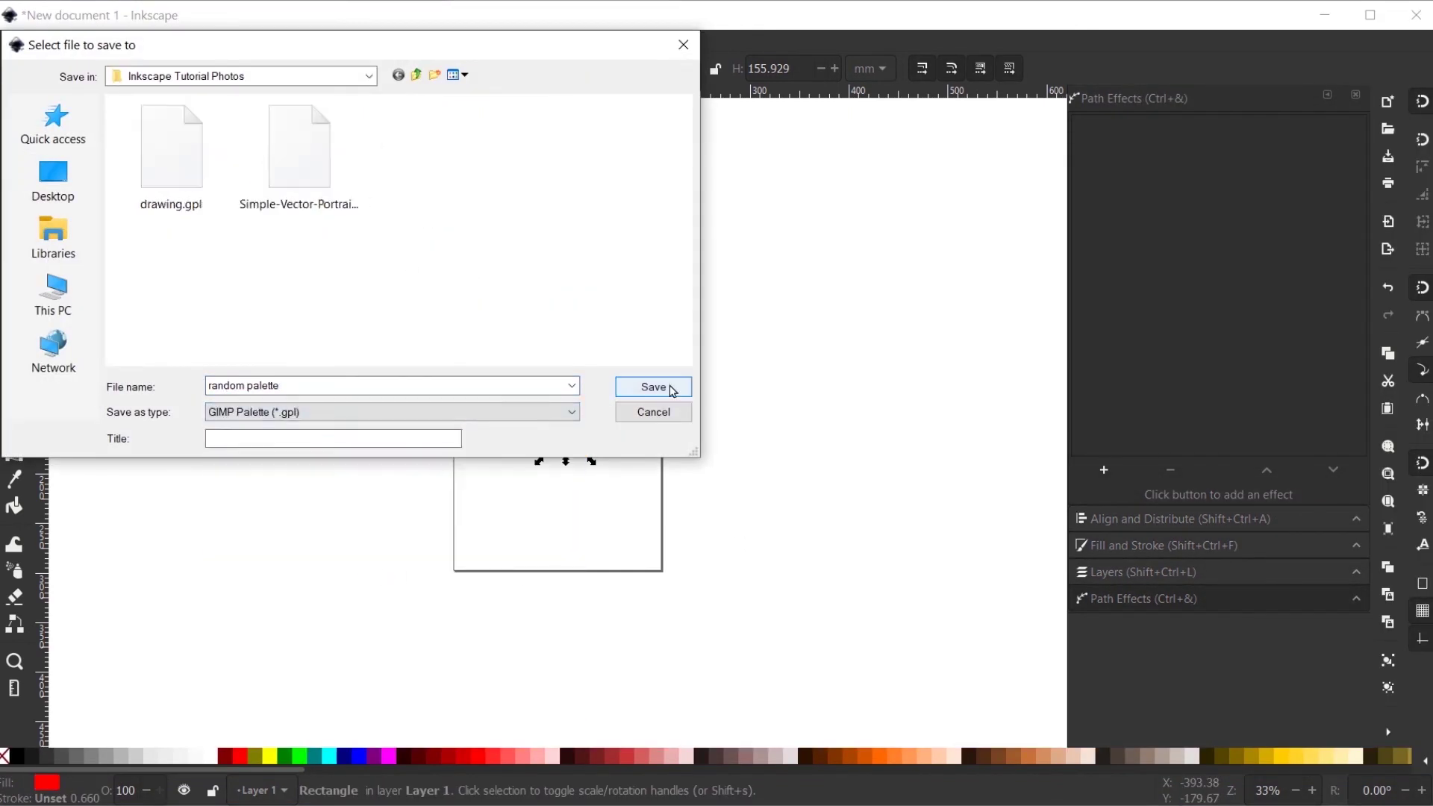
click(655, 387)
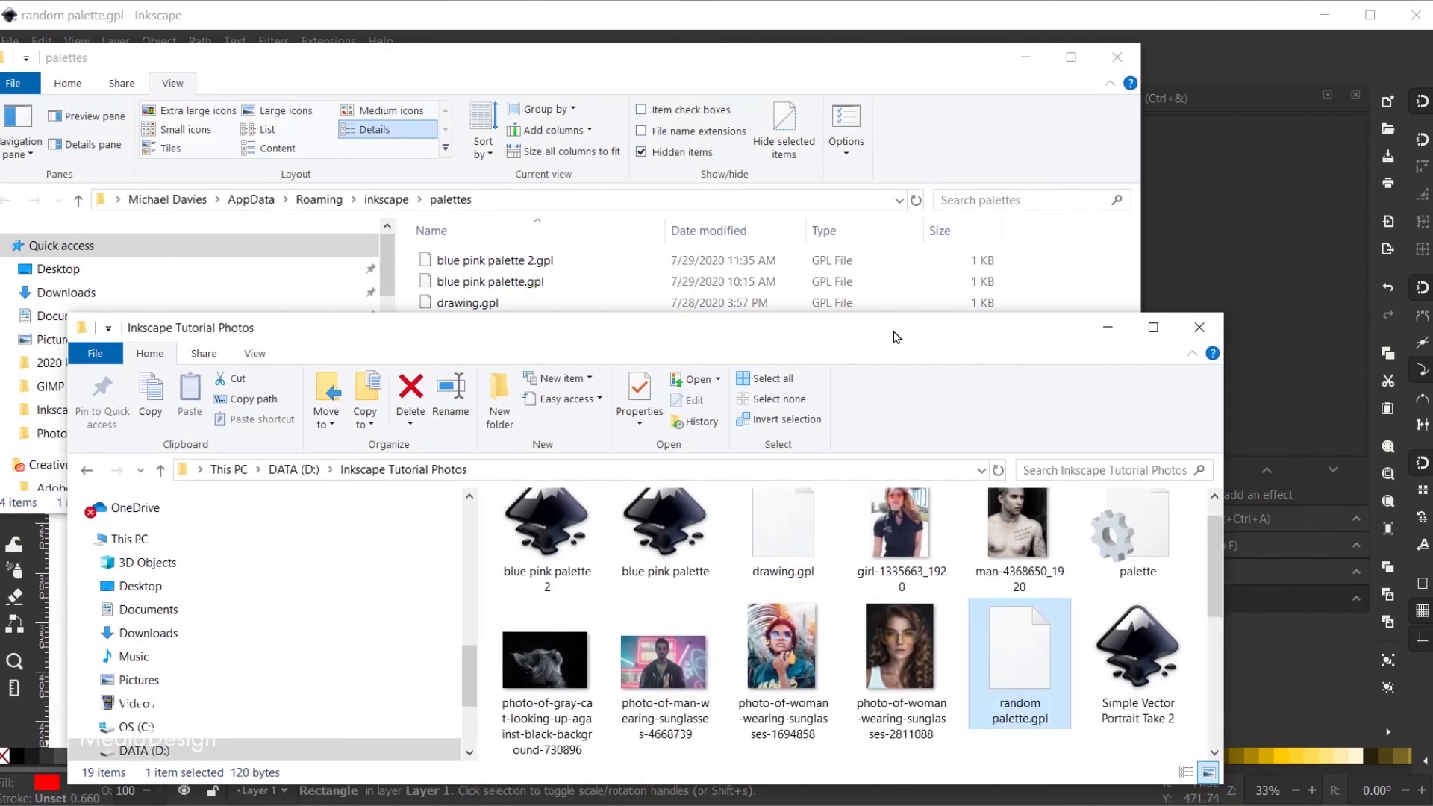